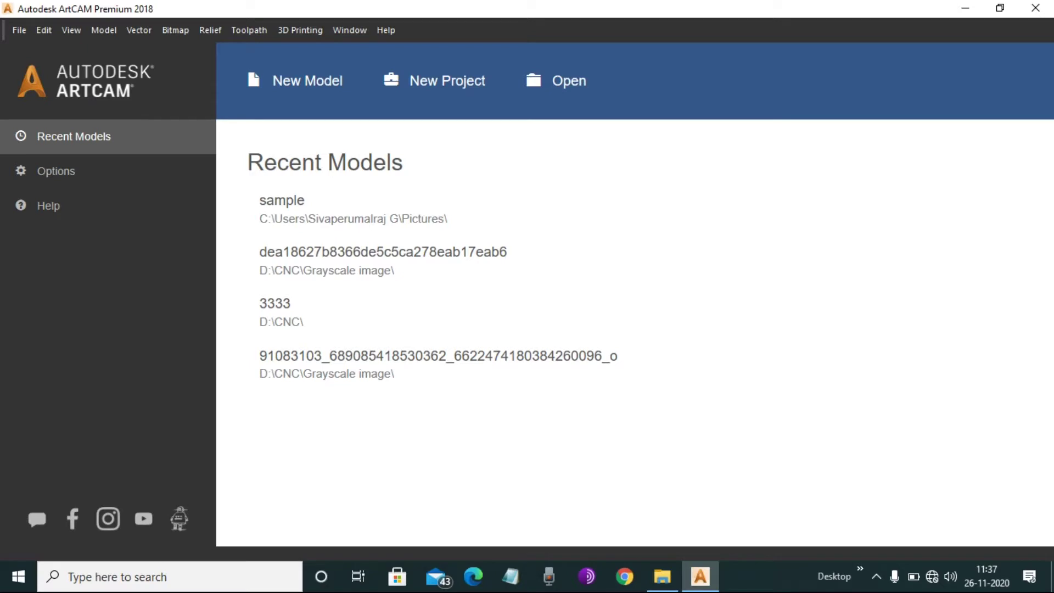
Bring the grayscale image flower from the D:\CNC\Grayscale image folder into Autodesk ArtCAM as a new model.
left_click(663, 577)
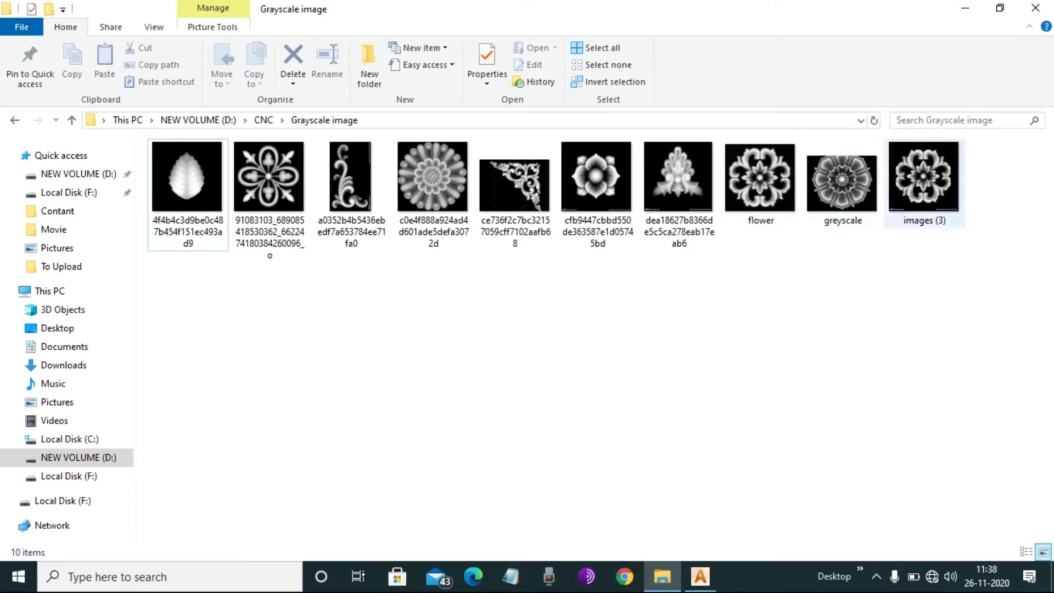
left_click_drag(762, 204, 305, 91)
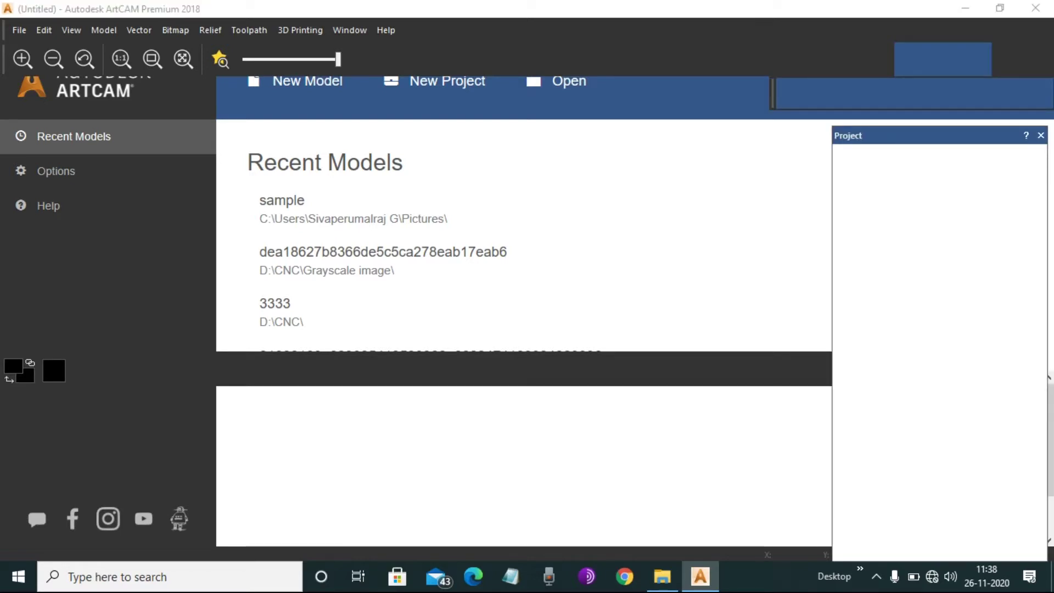
key("alt+Tab")
right_click(631, 443)
left_click(672, 284)
right_click(656, 349)
left_click(697, 191)
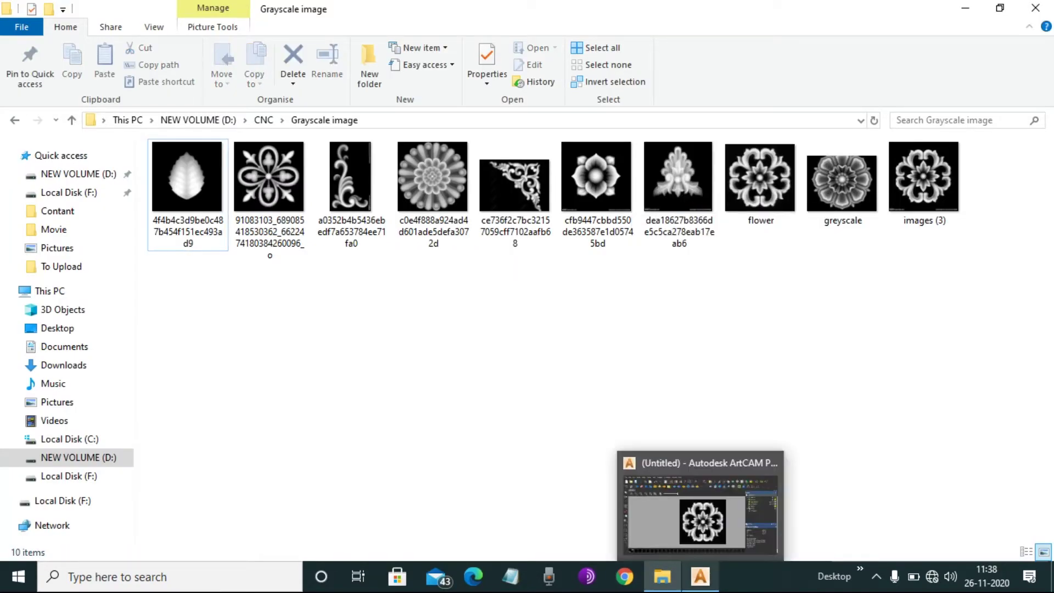
Set the model width to 70 mm and the height in Z to 4.5 mm, and create the relief model.
left_click(700, 576)
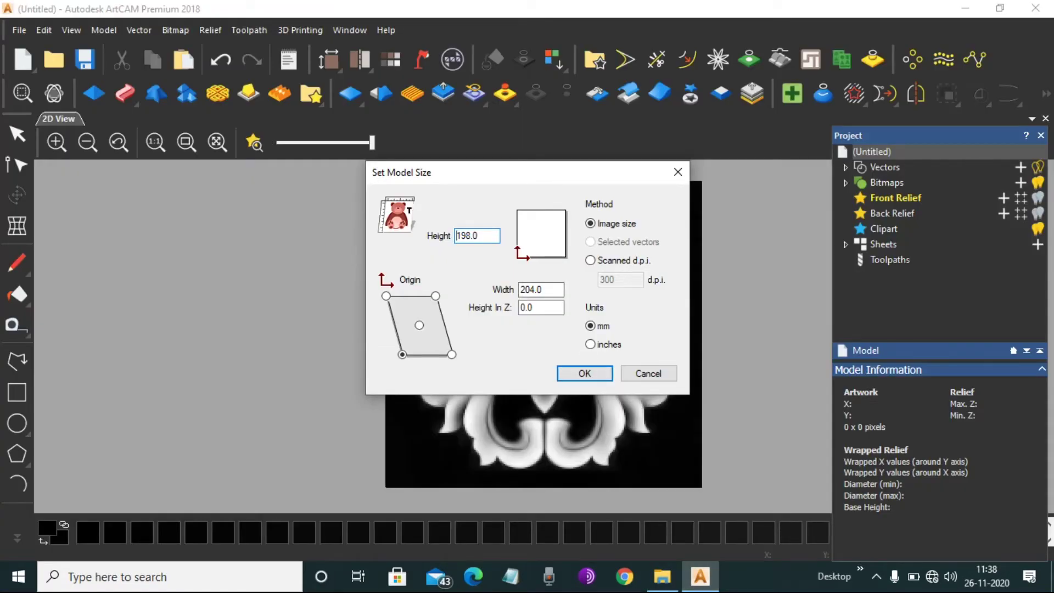
left_click(533, 308)
double_click(467, 235)
type("70")
key("Tab")
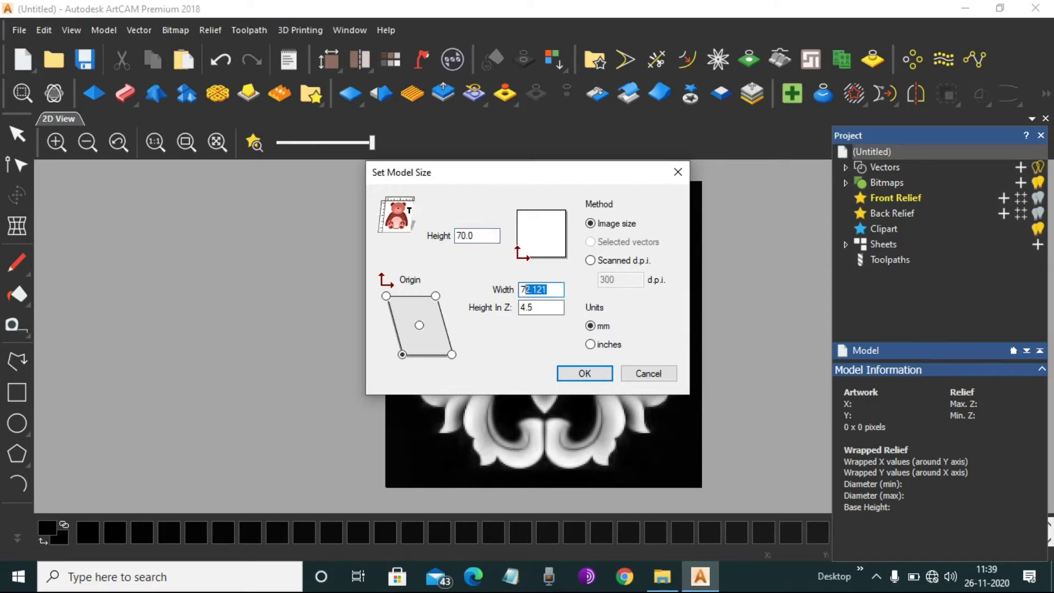
type("0")
key("Return")
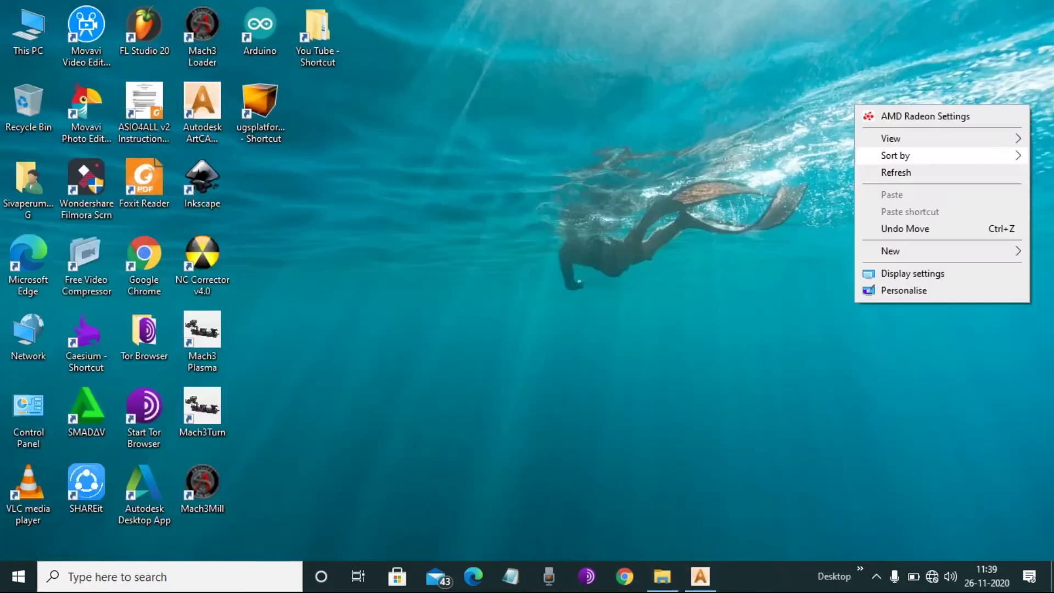
left_click(897, 172)
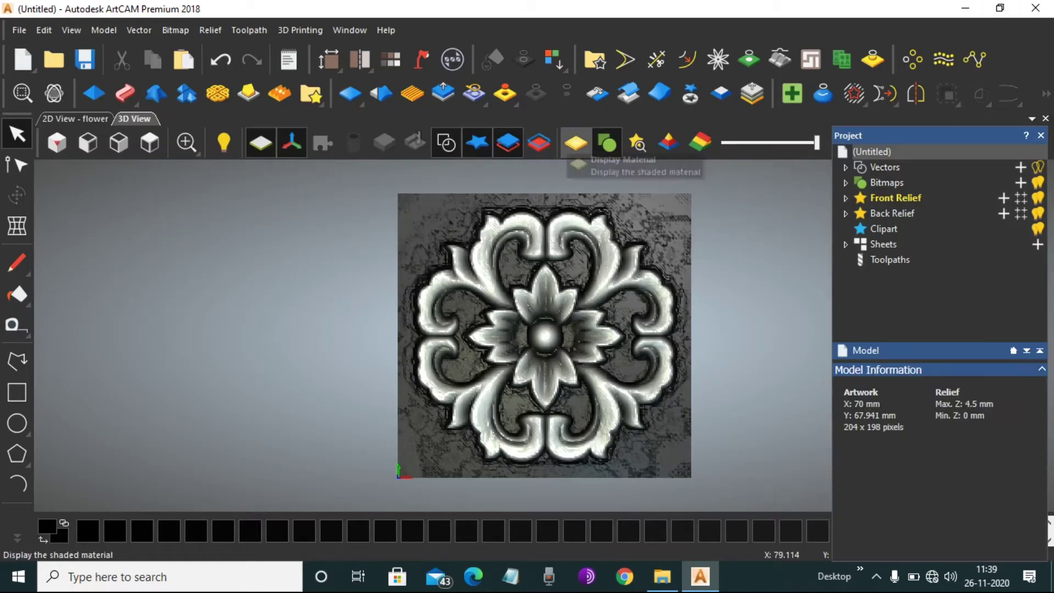
Display the flower relief with the shaded material and inspect its surface detail up close.
left_click(576, 144)
scroll(585, 343, "up", 5)
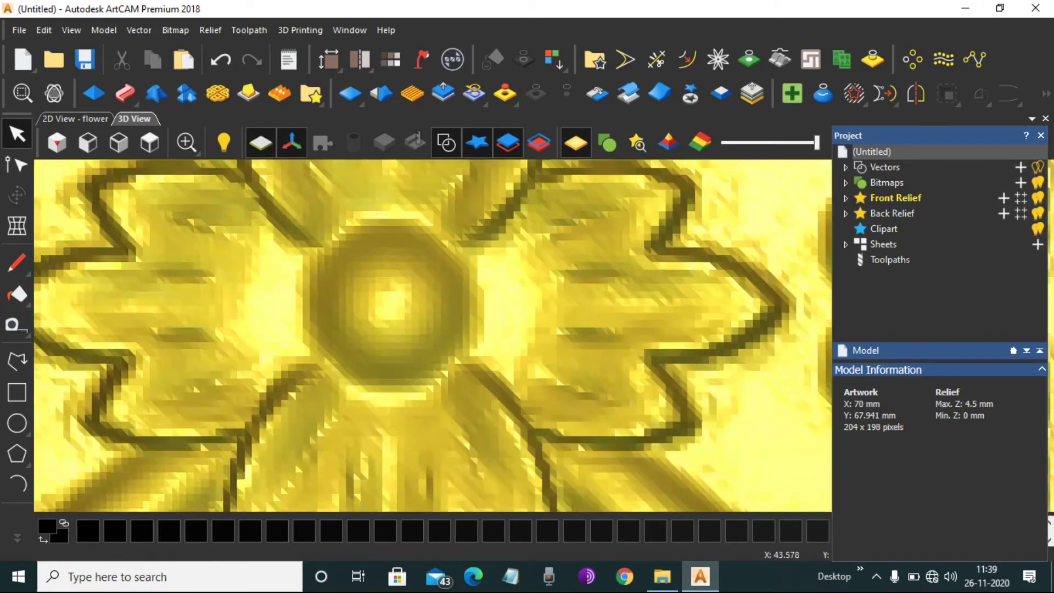
scroll(527, 337, "down", 5)
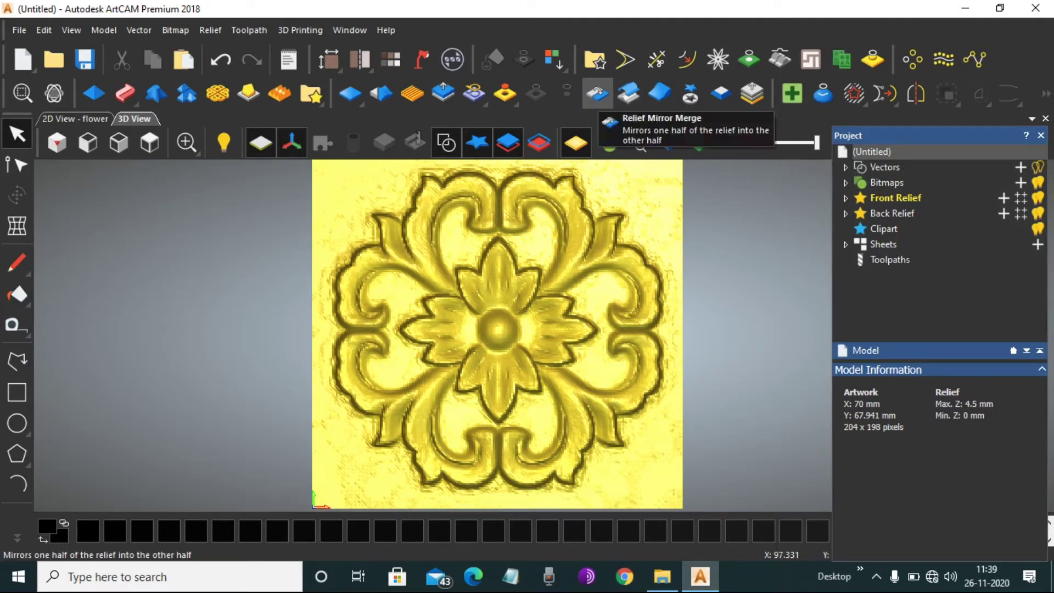
left_click(597, 93)
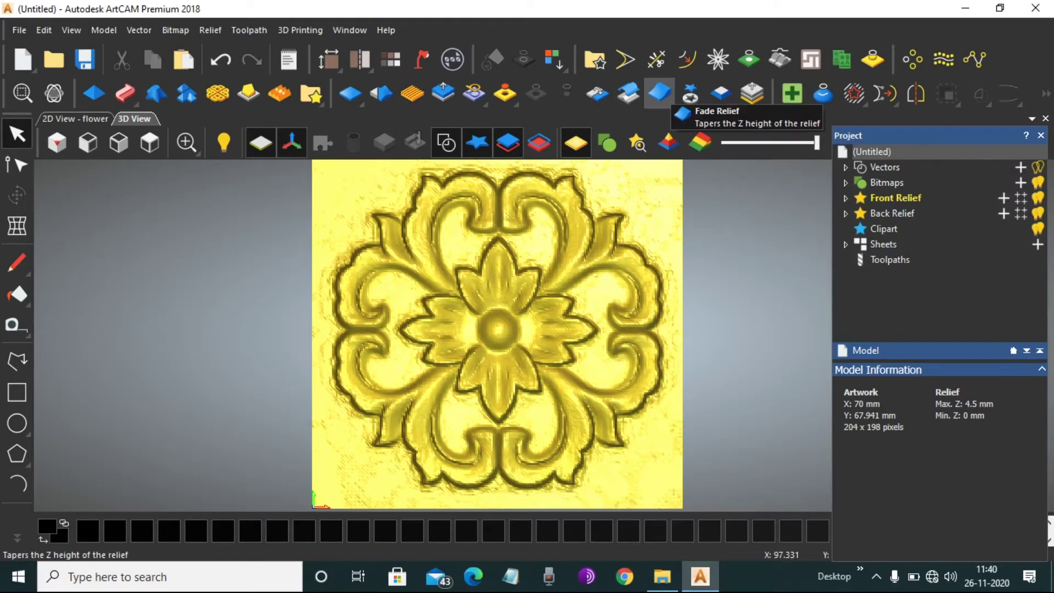
left_click(659, 93)
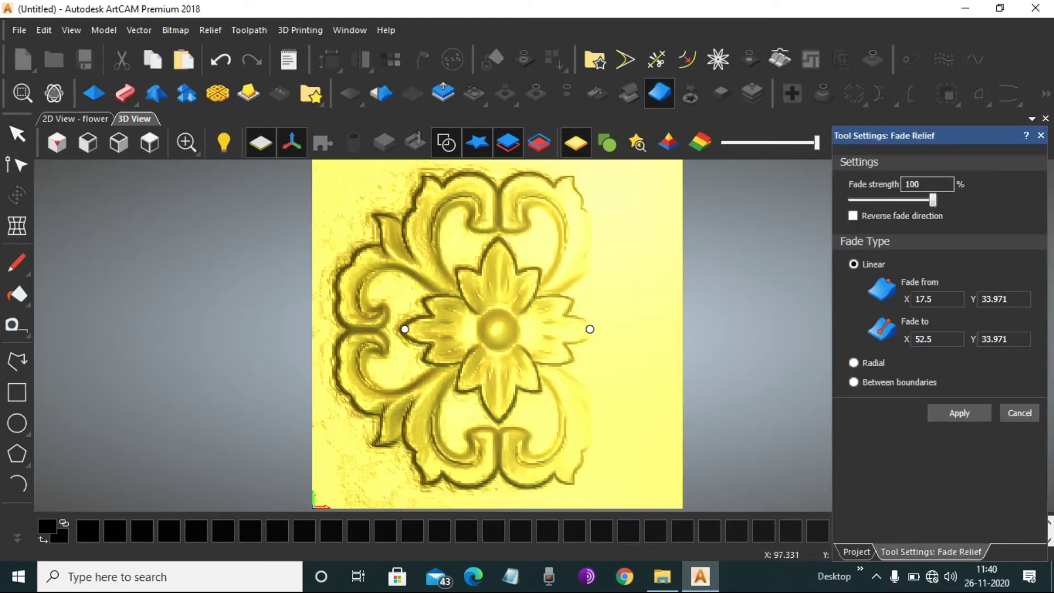
left_click_drag(932, 200, 848, 201)
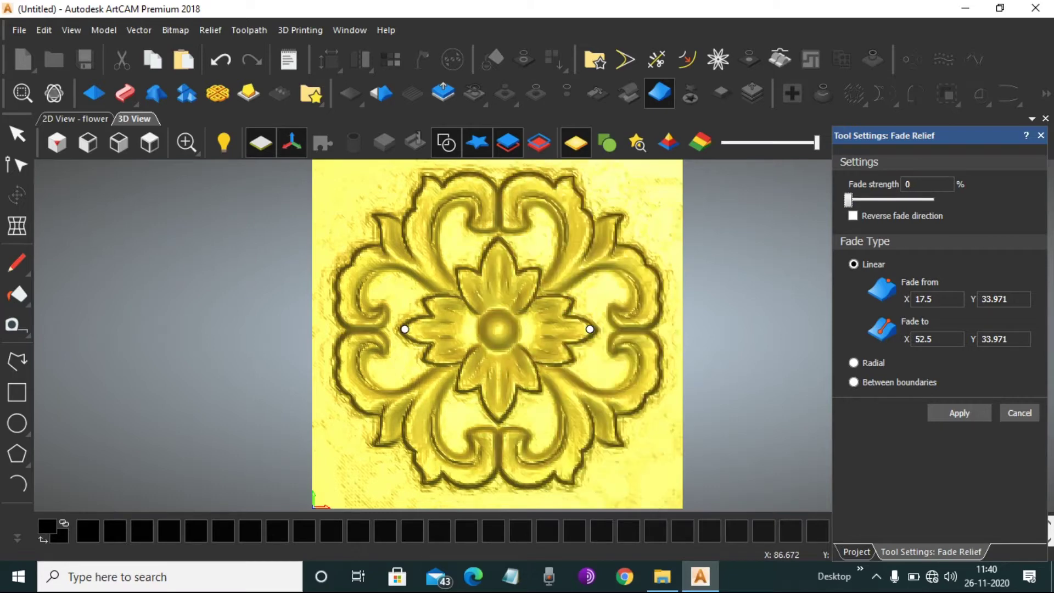
left_click(1041, 135)
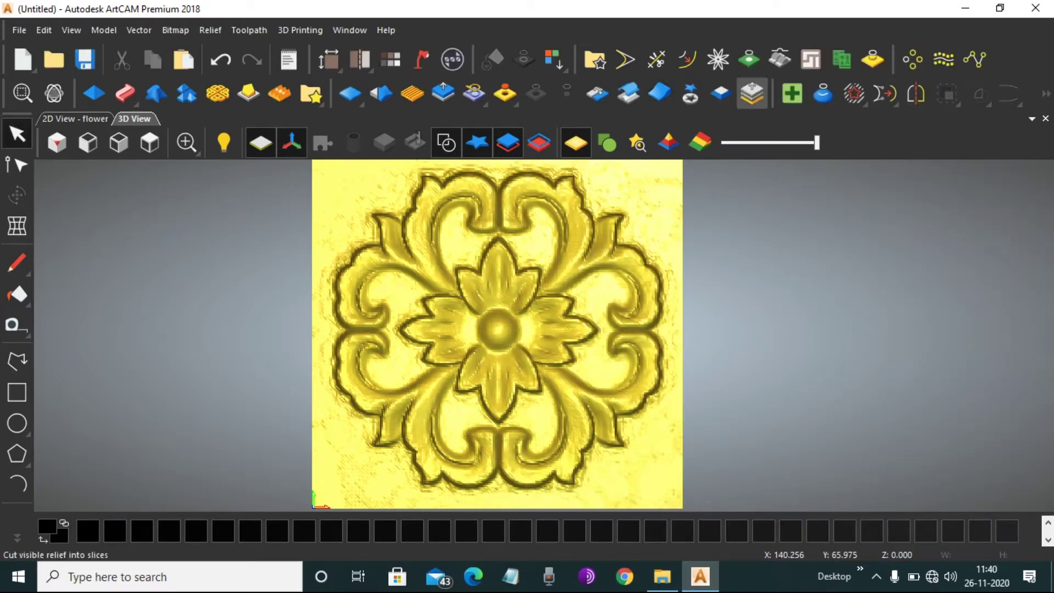
left_click(597, 95)
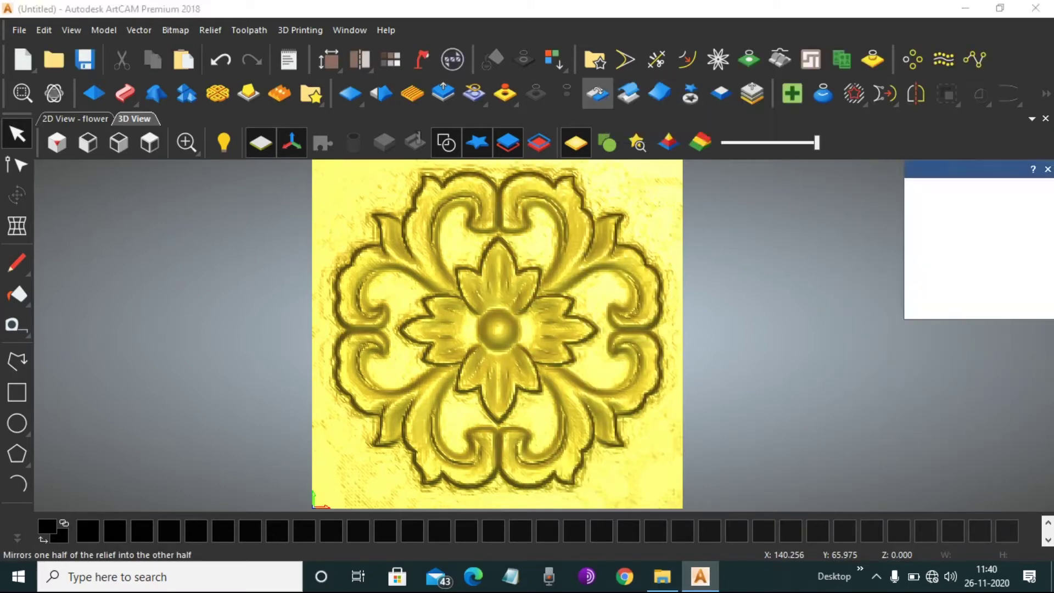
left_click(1046, 168)
Smooth the whole relief layer with a smooth strength of 20%.
left_click(381, 94)
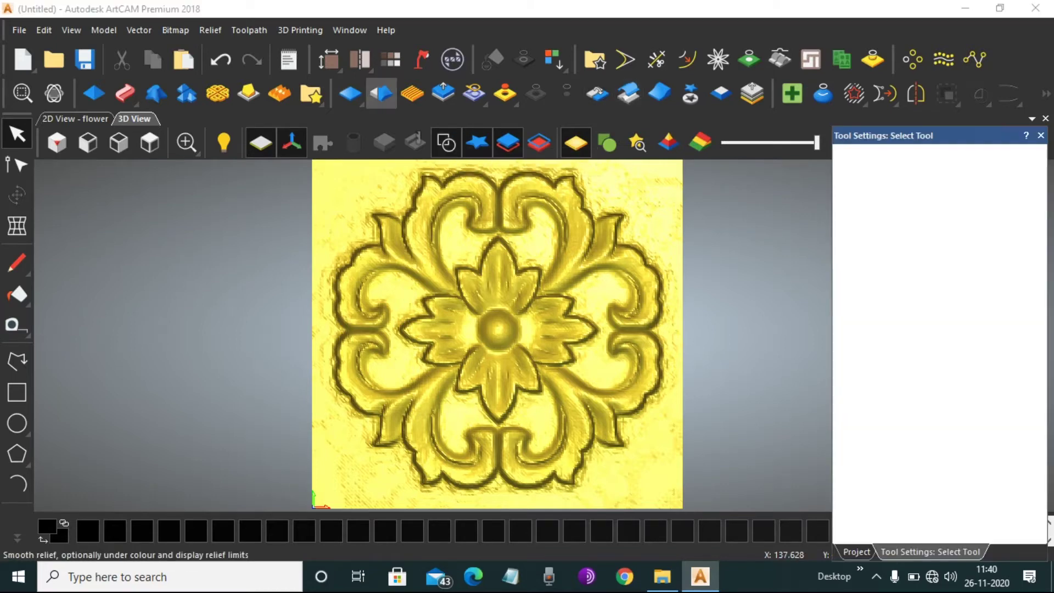
mouse_move(849, 299)
left_mouse_down()
mouse_move(987, 299)
mouse_move(849, 299)
left_mouse_up()
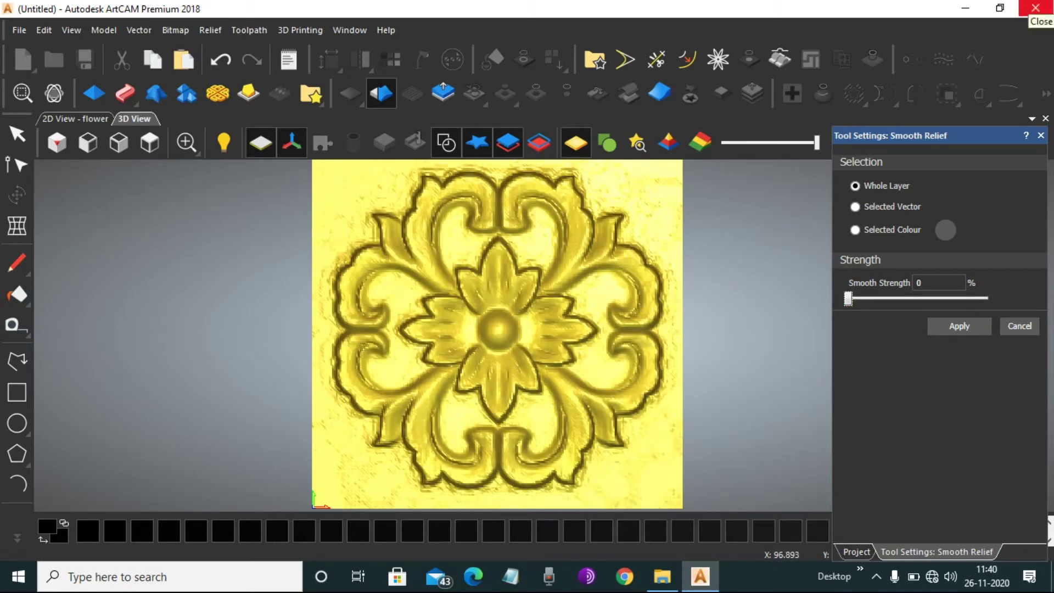
left_click(860, 575)
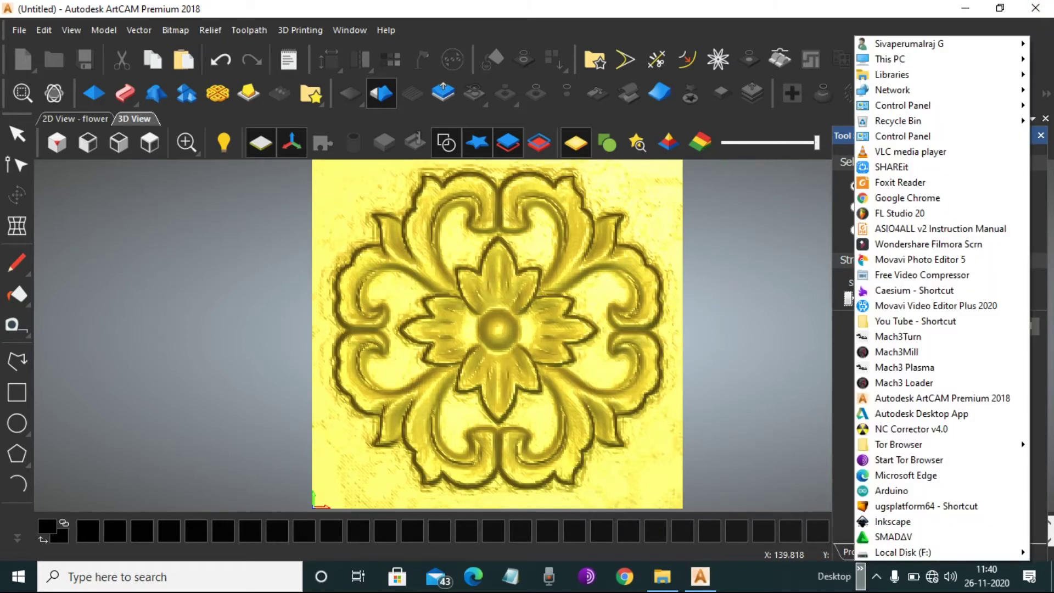
key("Escape")
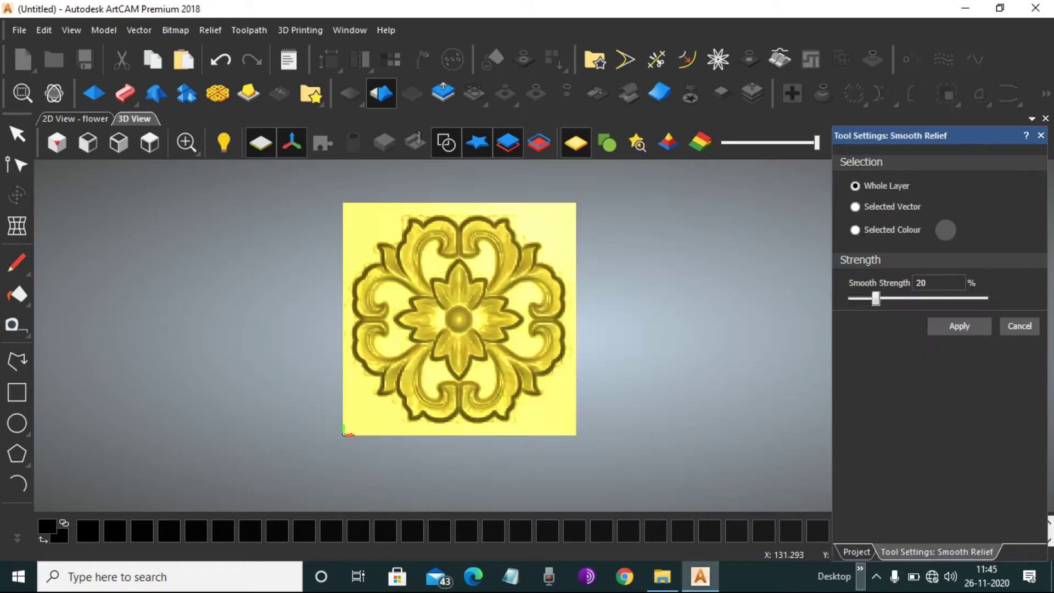
left_click(966, 9)
left_click(965, 8)
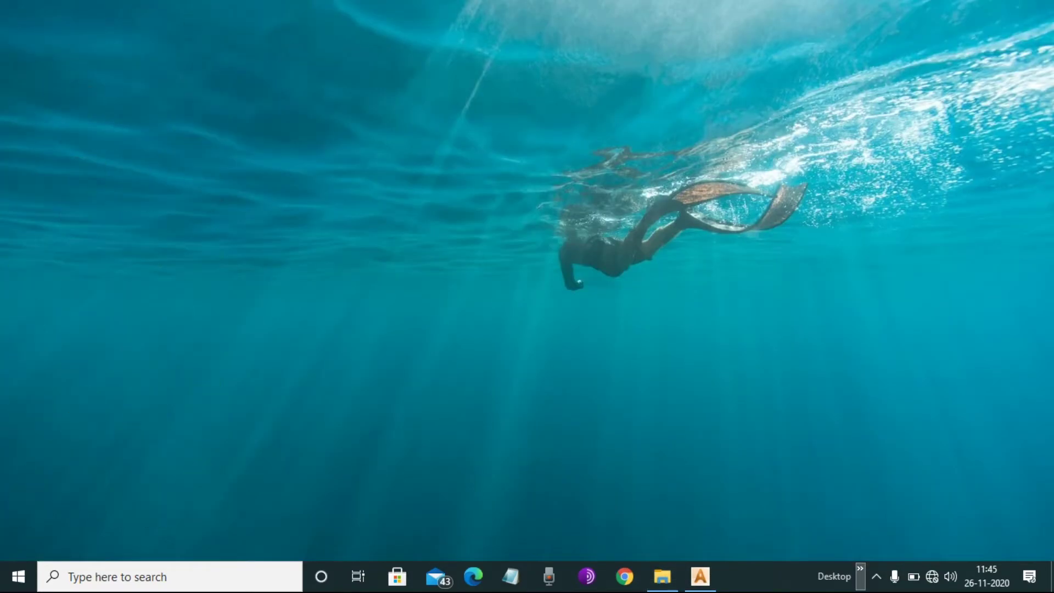
key("super+d")
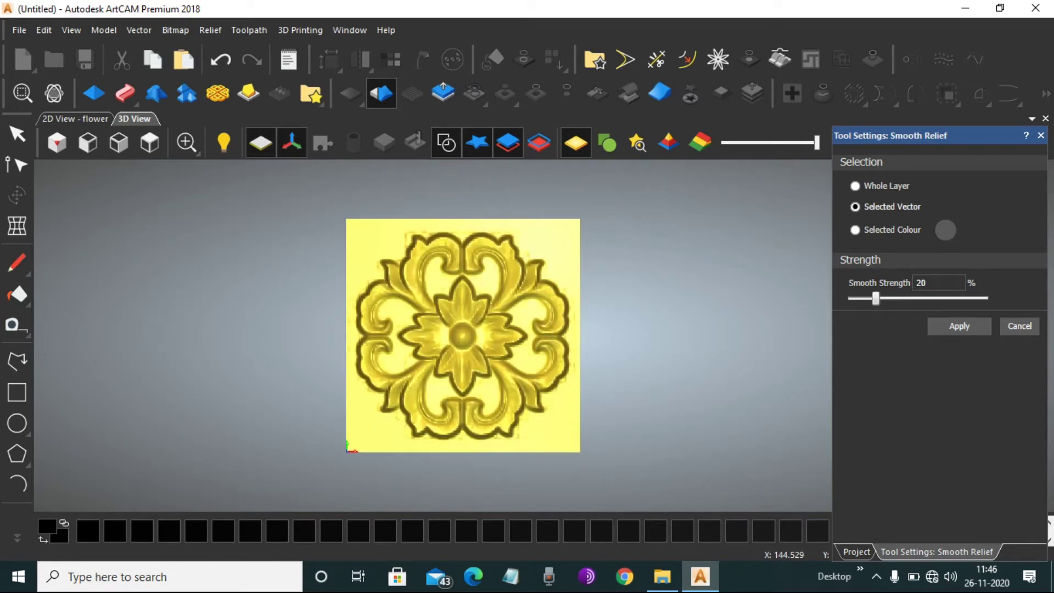
mouse_move(875, 299)
left_mouse_down()
mouse_move(848, 299)
mouse_move(988, 299)
mouse_move(869, 298)
left_mouse_up()
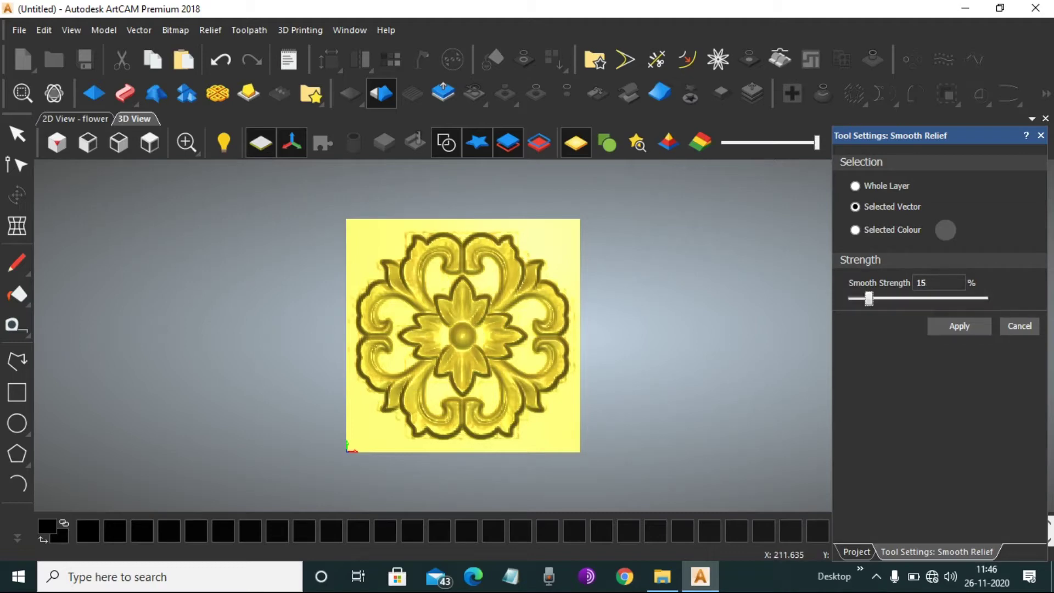
left_click_drag(869, 298, 848, 298)
scroll(503, 317, "up", 7)
scroll(546, 334, "down", 8)
right_click(591, 334)
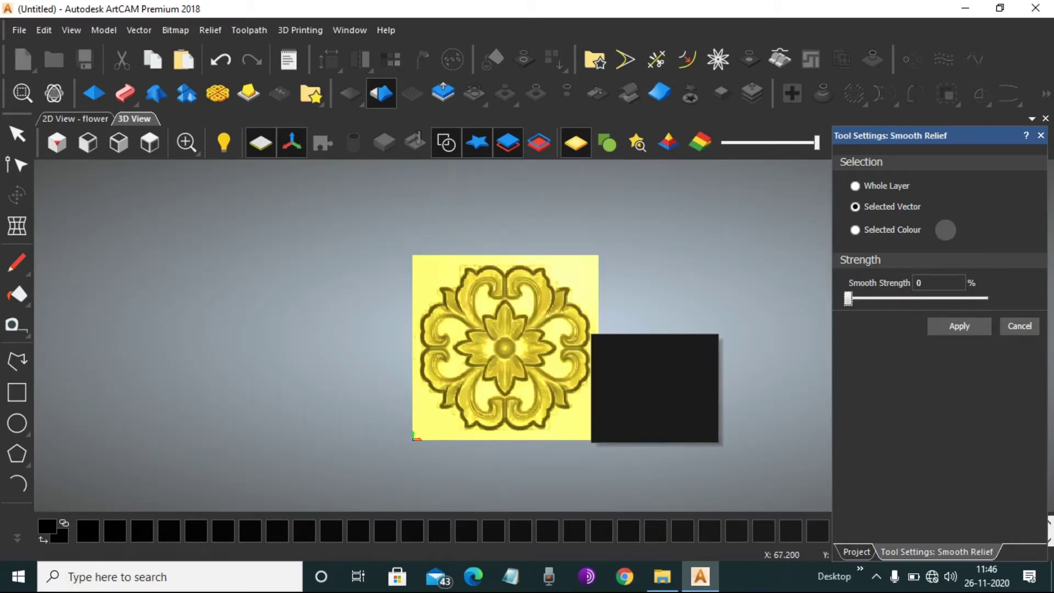
left_click(889, 229)
Hide the origin axes in the 3D view and try toggling the display of the front and back reliefs.
left_click(292, 142)
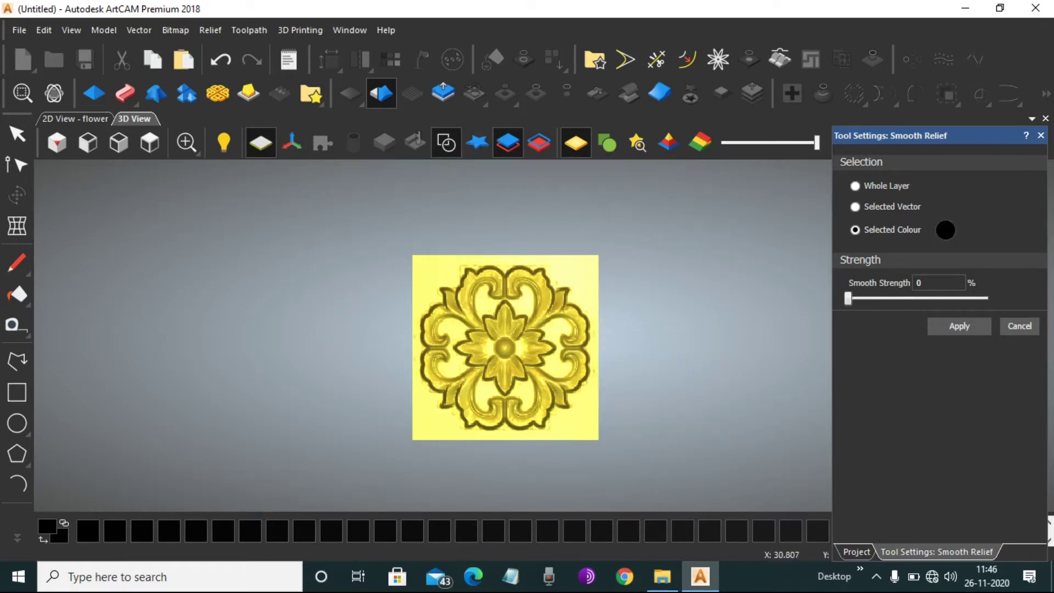
left_click(508, 142)
left_click(508, 142)
left_click(540, 142)
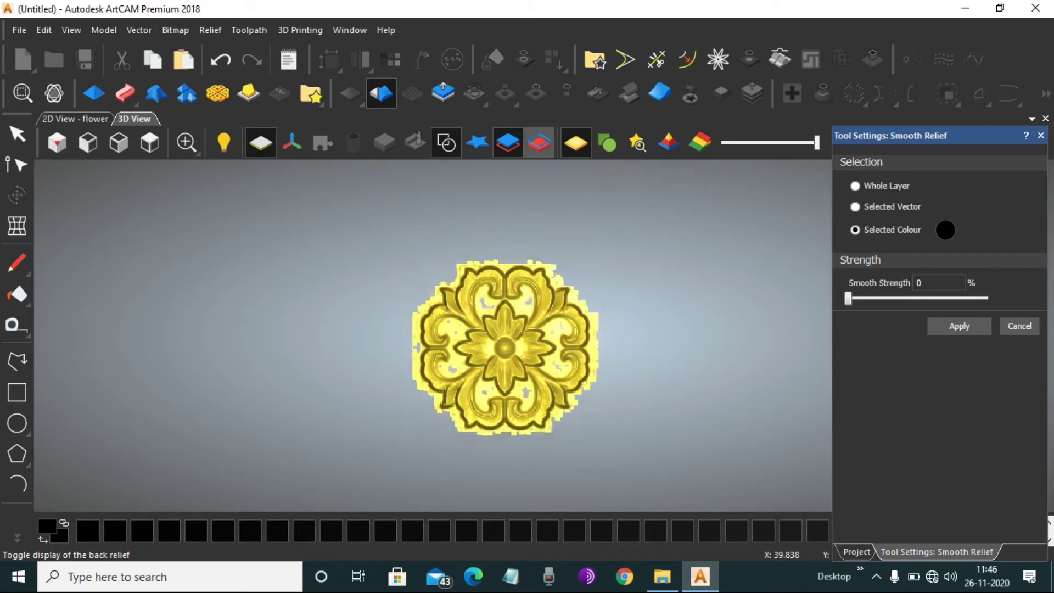
left_click(854, 207)
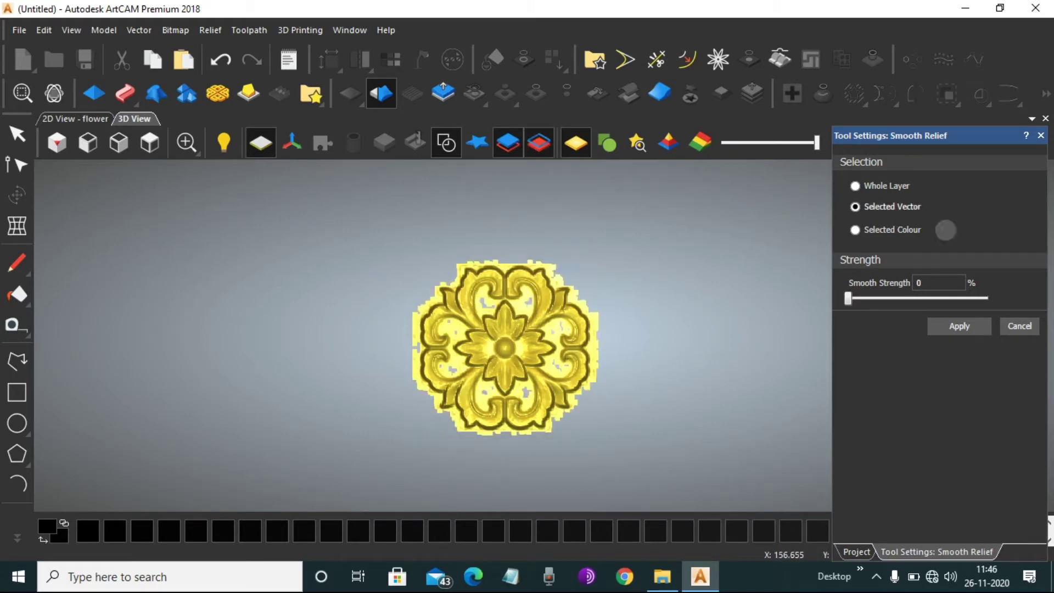
mouse_move(849, 298)
left_mouse_down()
mouse_move(987, 298)
mouse_move(848, 299)
left_mouse_up()
left_click(539, 143)
scroll(580, 308, "up", 4)
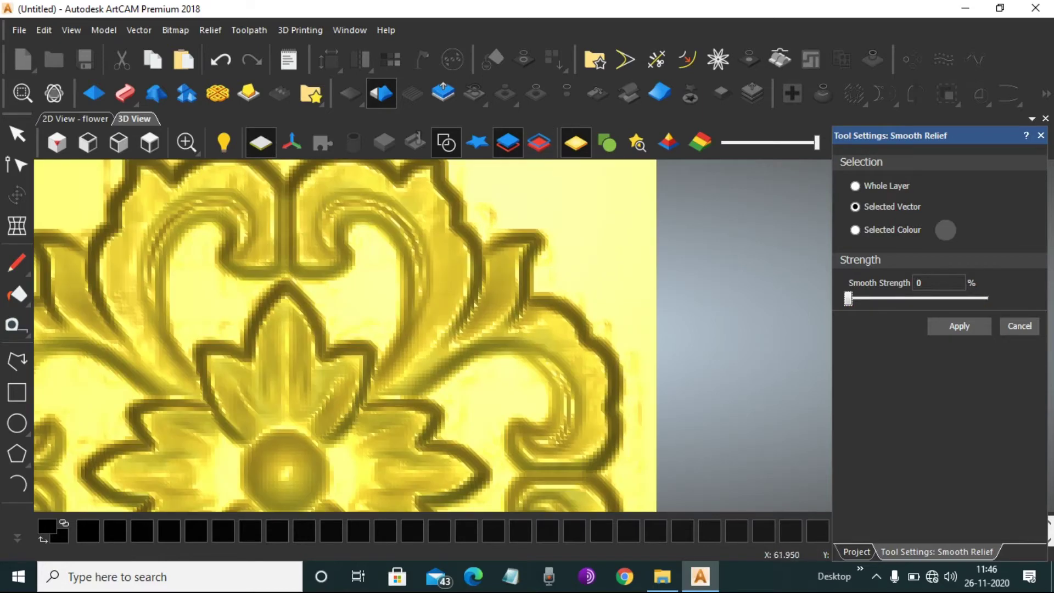
scroll(547, 341, "down", 2)
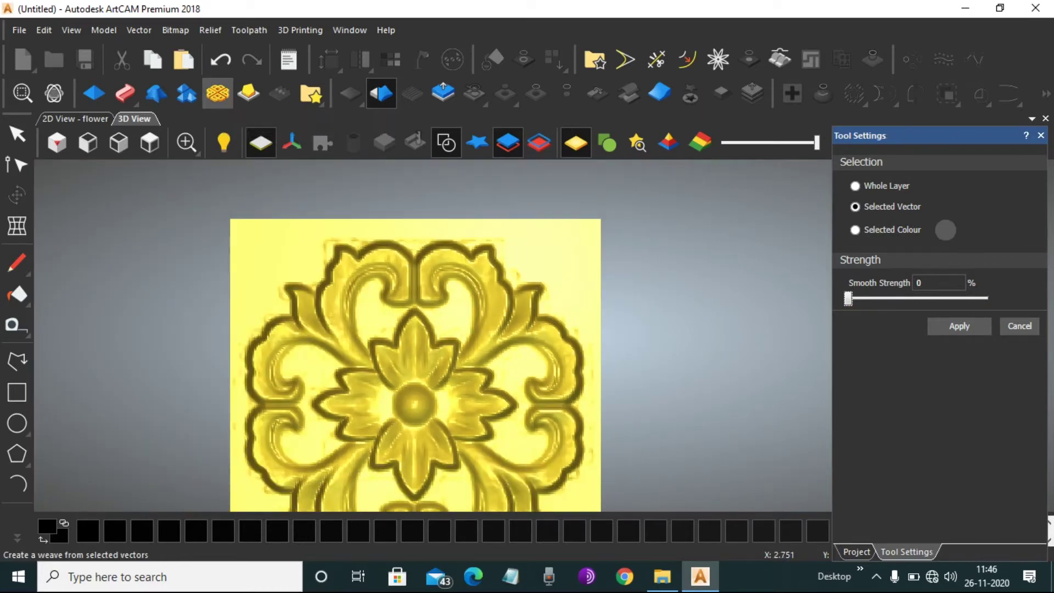
left_click(219, 94)
scroll(933, 351, "down", 2)
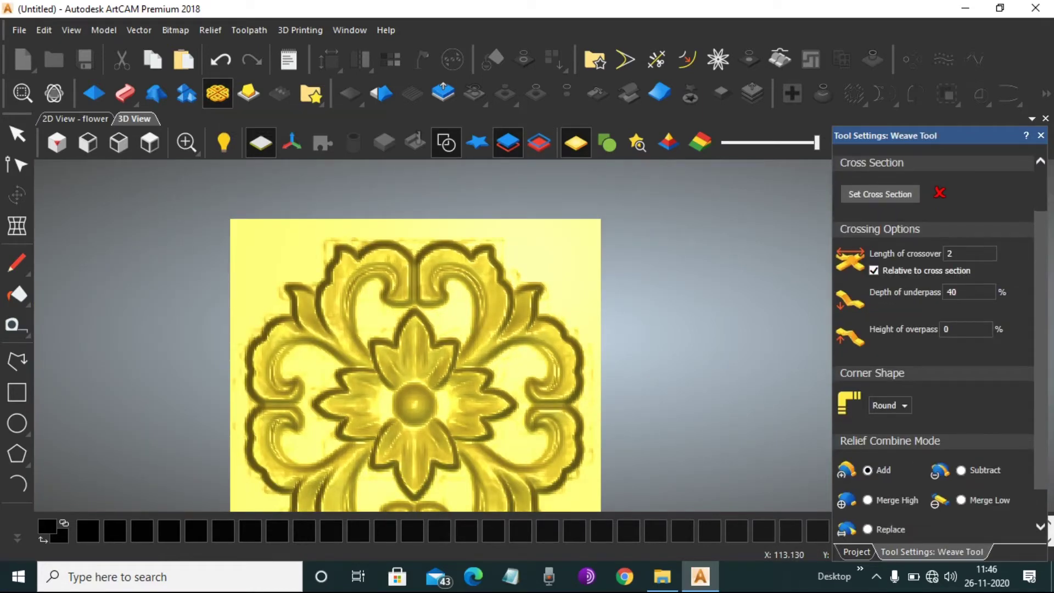
scroll(549, 332, "down", 3)
scroll(422, 399, "up", 3)
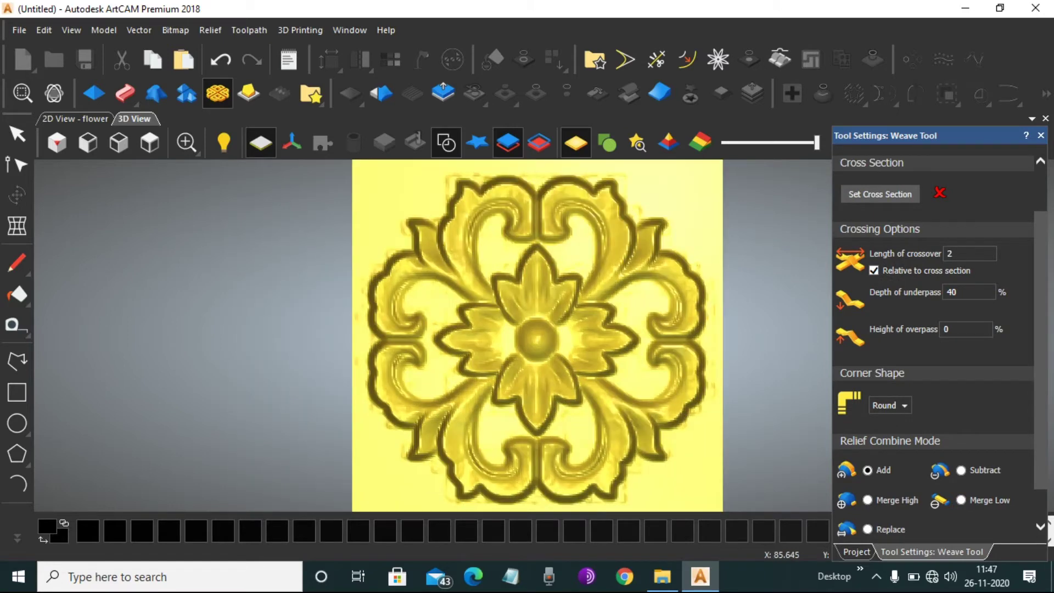
left_click(1041, 135)
scroll(544, 335, "down", 2)
scroll(424, 221, "up", 1)
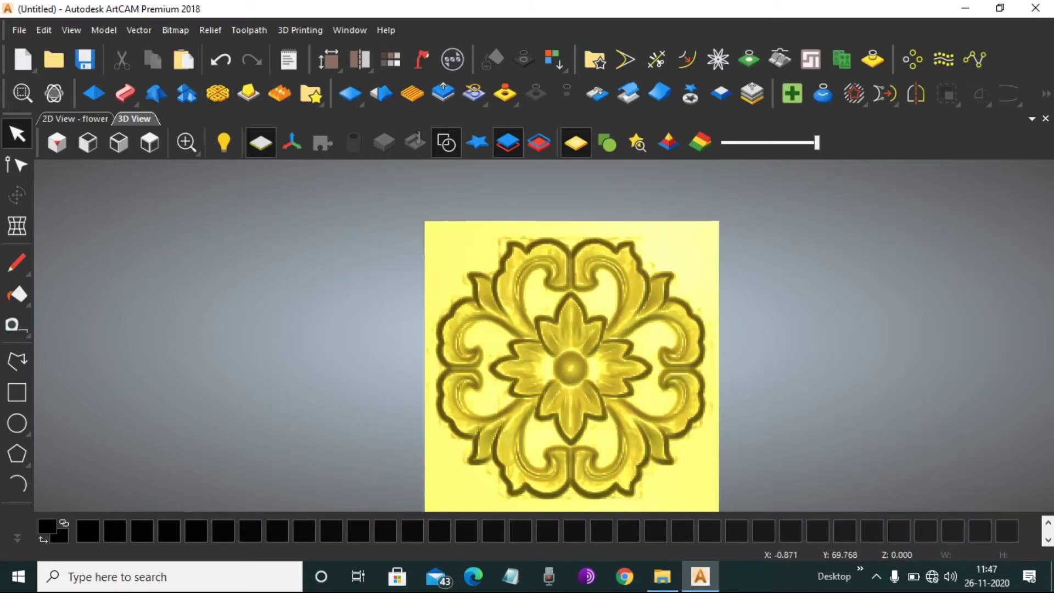
Examine the relief's profile from the left and front, compare it with the 2D image, and return to the top view.
left_click(88, 143)
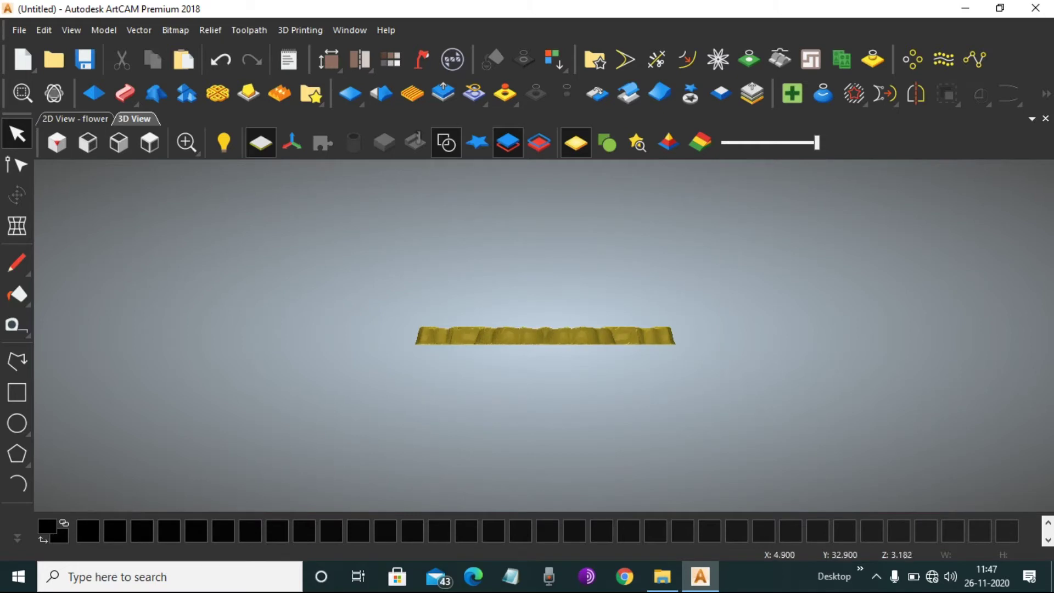
right_click(534, 367)
key("Escape")
left_click(77, 119)
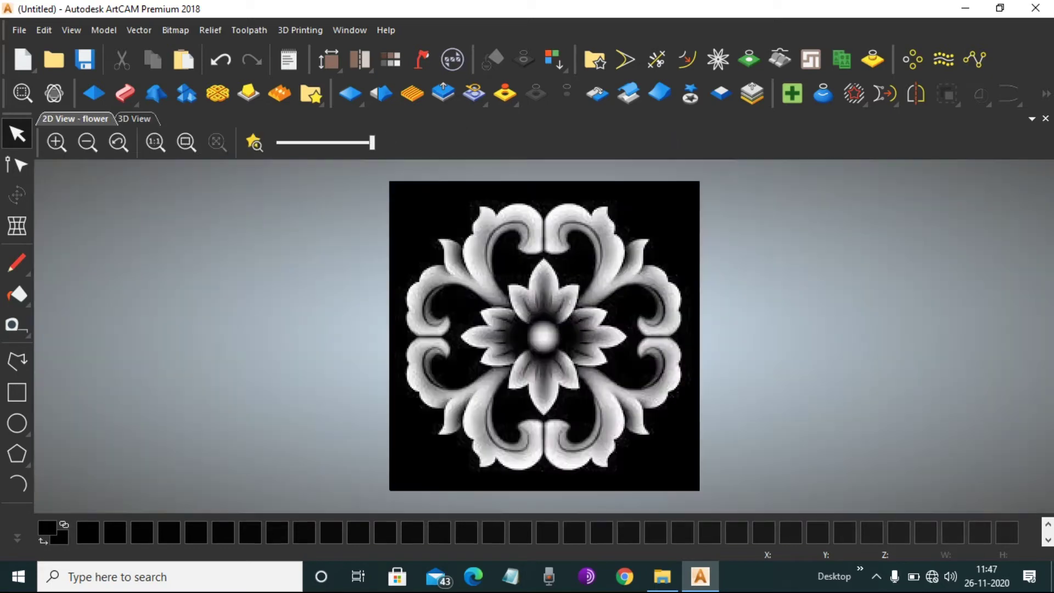
left_click(134, 119)
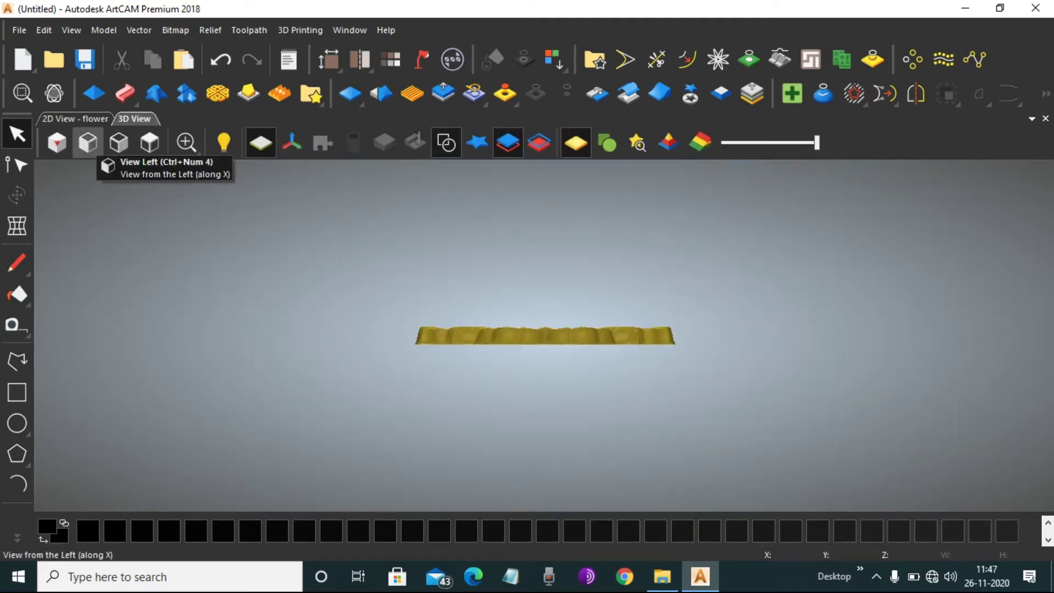
left_click(119, 142)
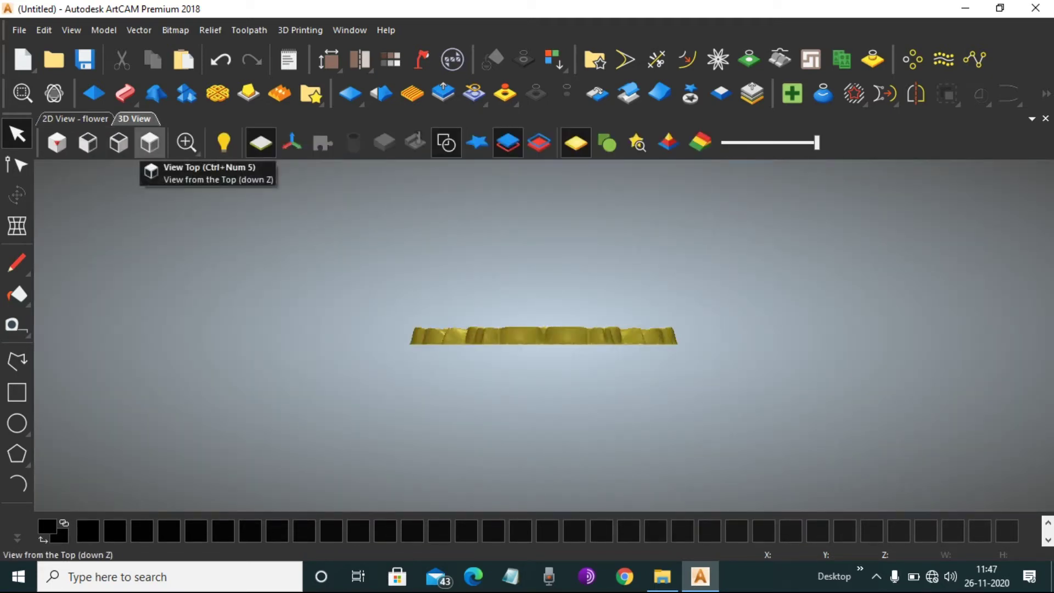
left_click(149, 144)
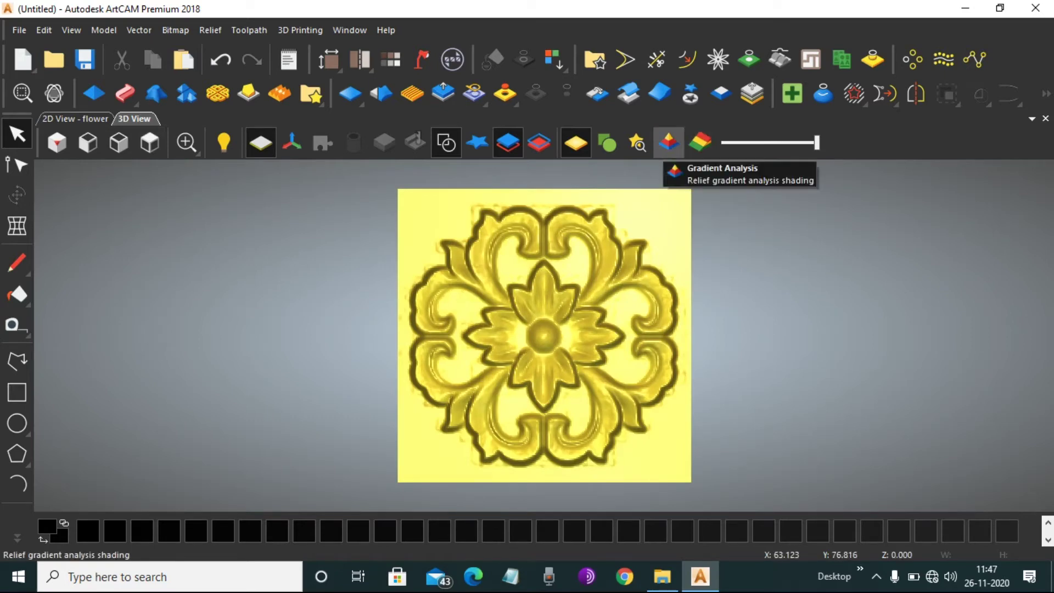
Try the gradient analysis and active bitmap colour shading on the flower relief, and move the shading slider to its minimum.
left_click(668, 144)
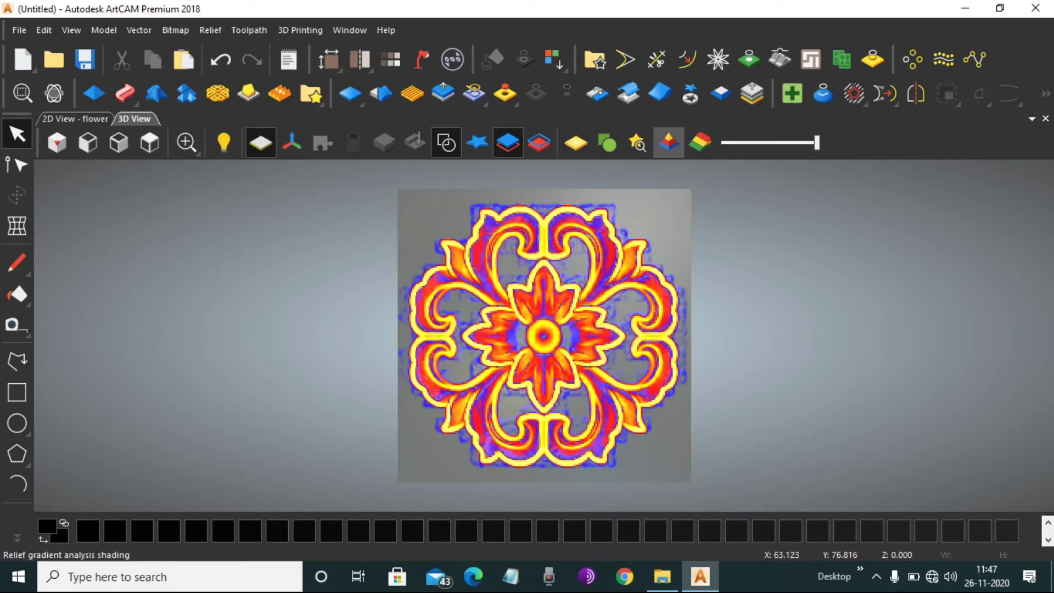
left_click(700, 144)
left_click(669, 144)
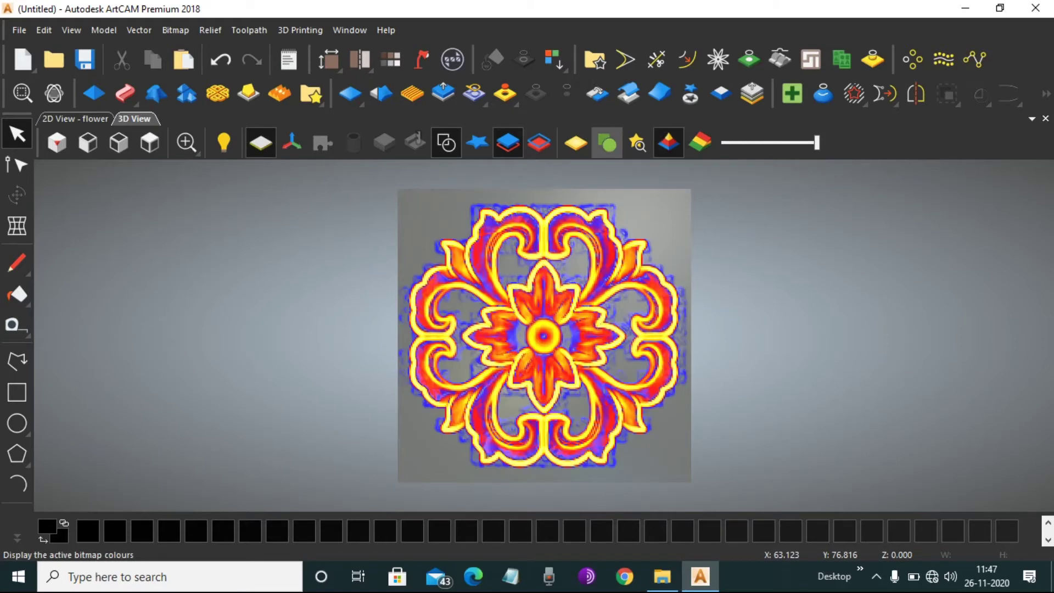
left_click(607, 144)
left_click_drag(813, 142, 722, 143)
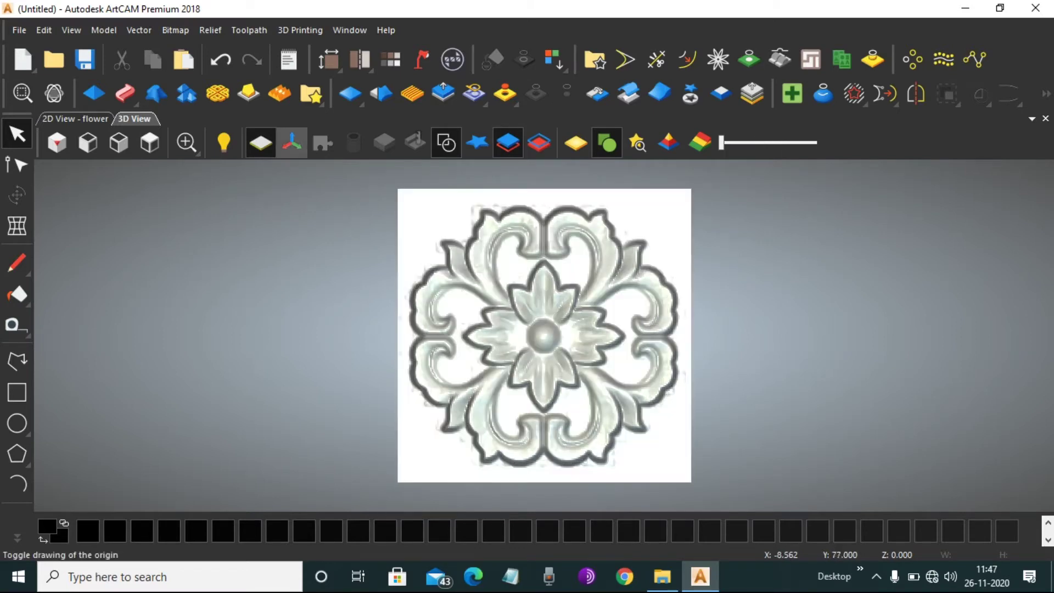
Restore the shaded material at full shading strength and examine the relief closely in the isometric view.
left_click(88, 143)
left_click(58, 143)
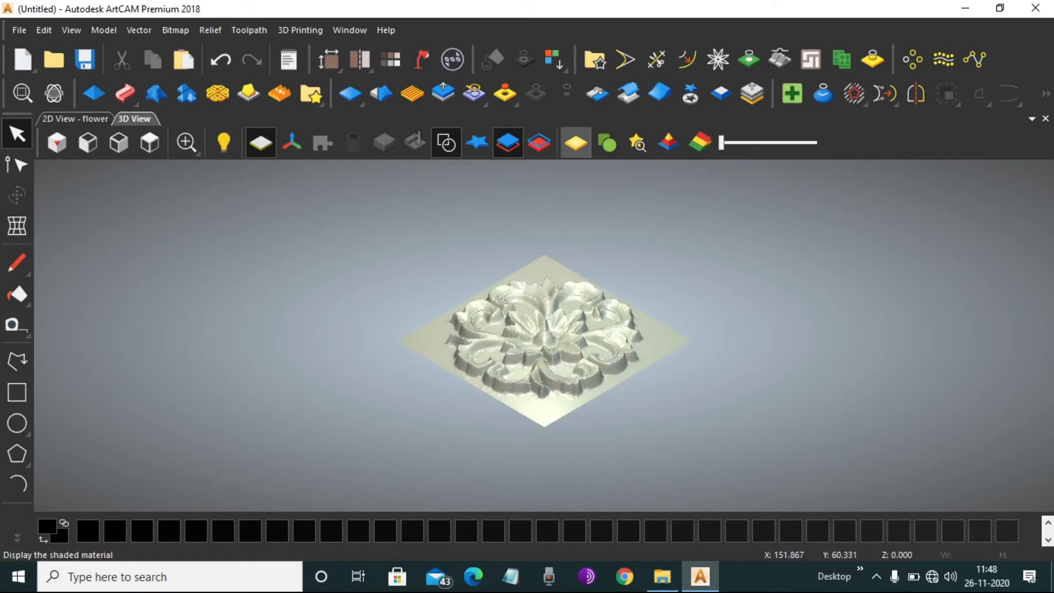
left_click_drag(722, 142, 817, 143)
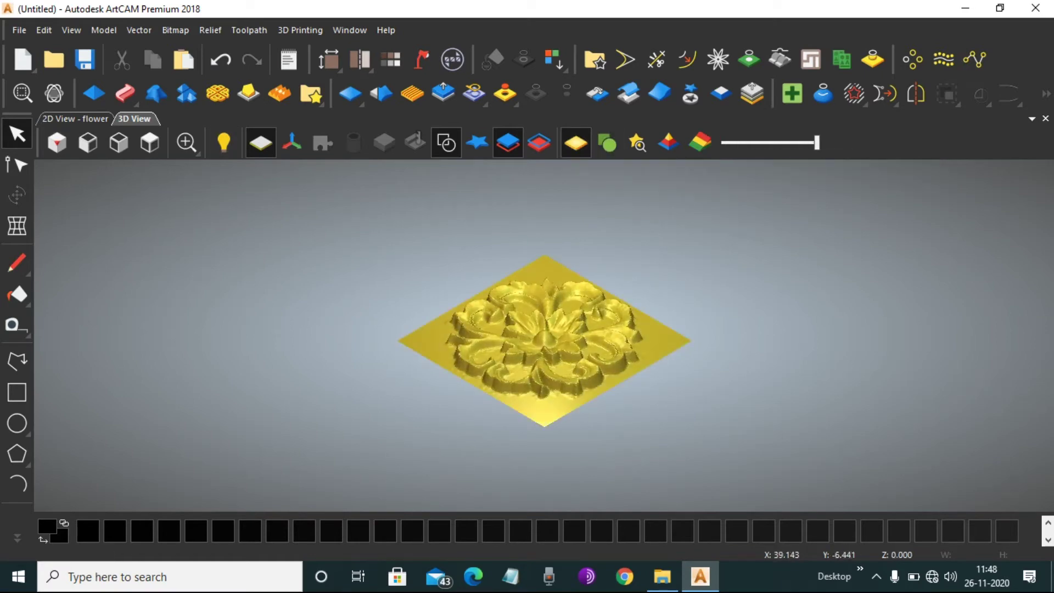
scroll(544, 335, "up", 10)
scroll(542, 333, "down", 10)
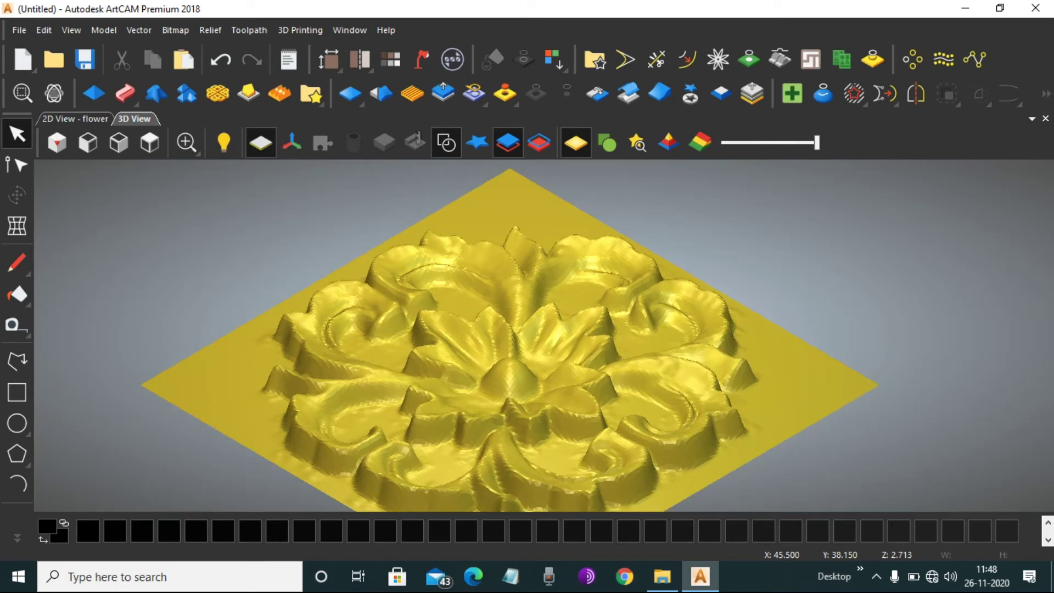
Show the origin axes, try hiding and restoring the zero plane, and return the relief to the top view.
right_click(379, 306)
left_click(291, 143)
left_click(261, 143)
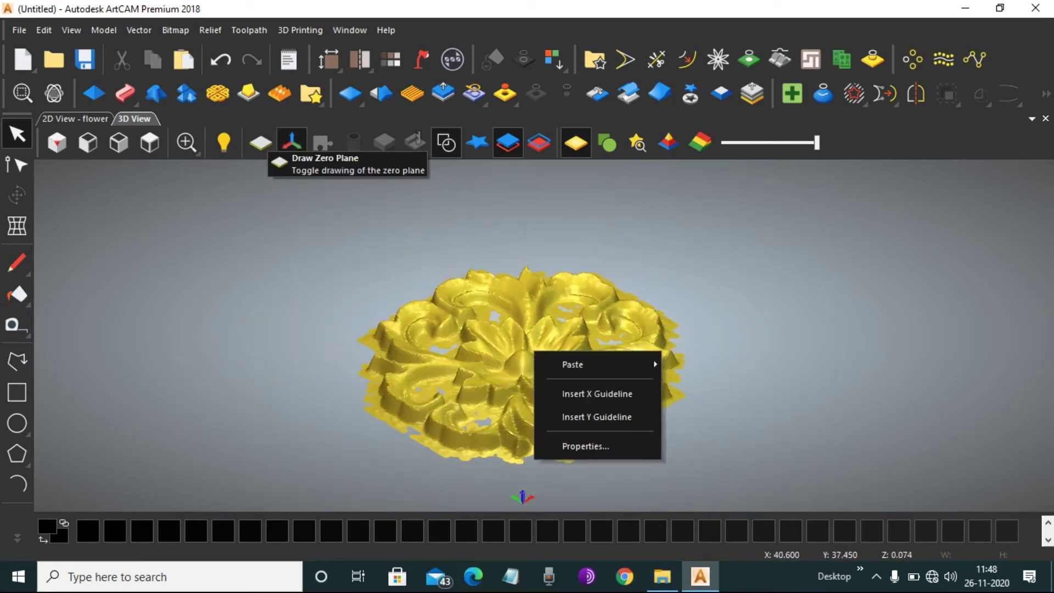
left_click(260, 142)
right_click(575, 370)
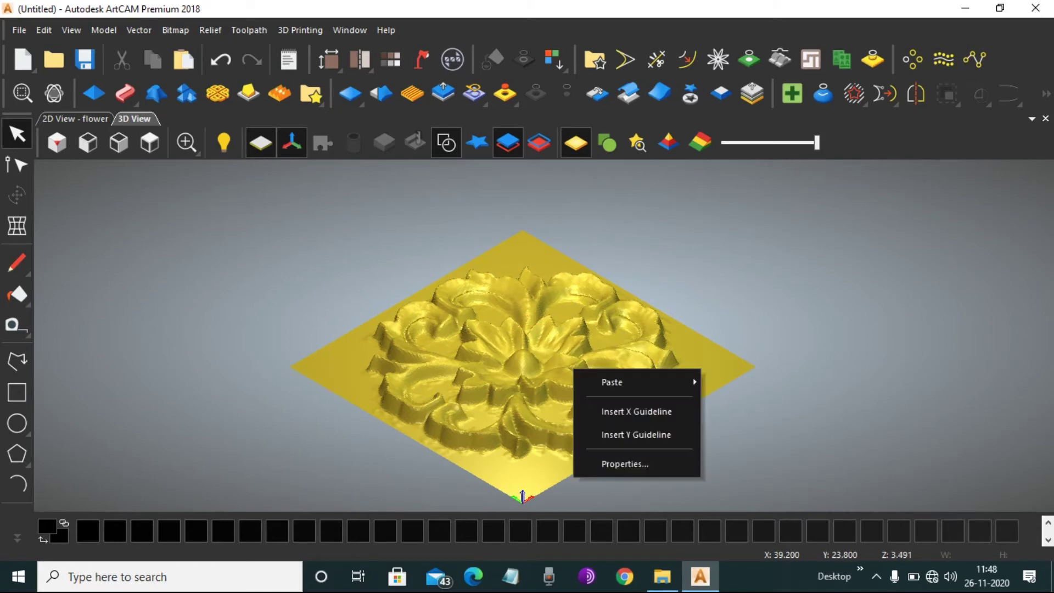
left_click(676, 328)
scroll(491, 262, "down", 2)
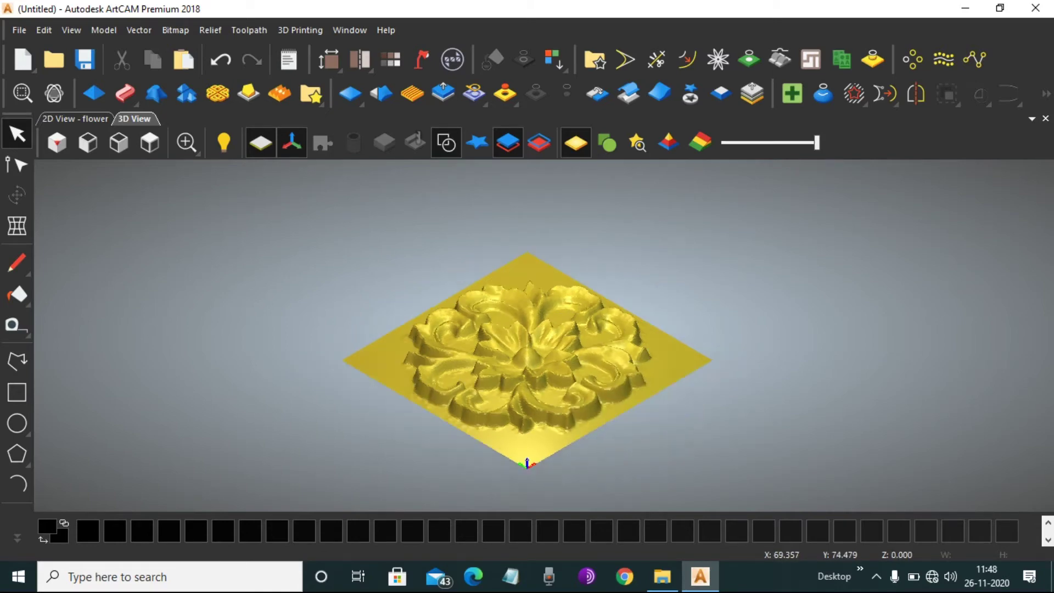
scroll(519, 269, "up", 2)
scroll(549, 401, "down", 3)
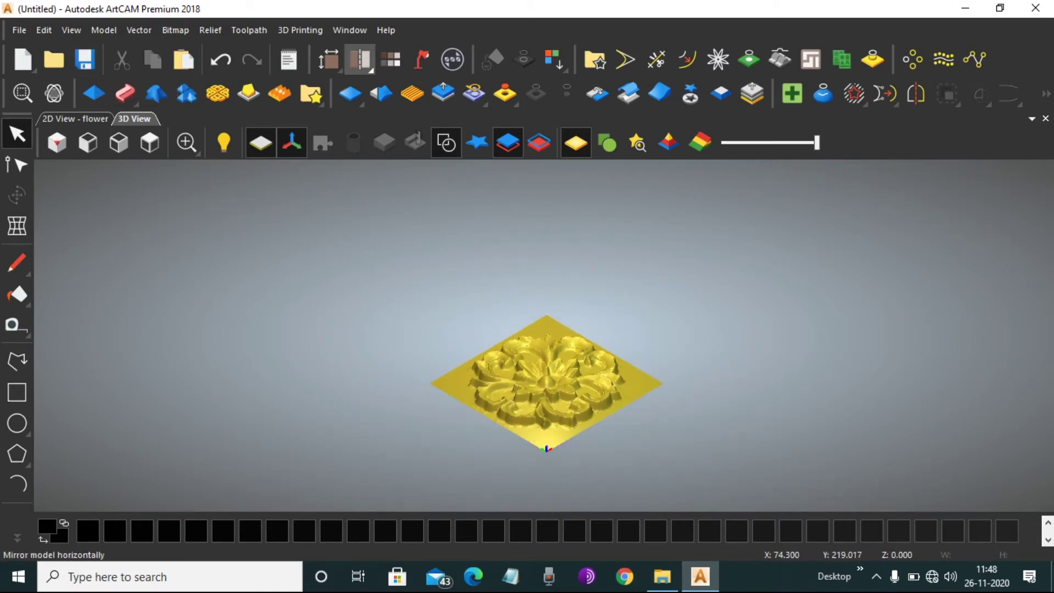
left_click(150, 142)
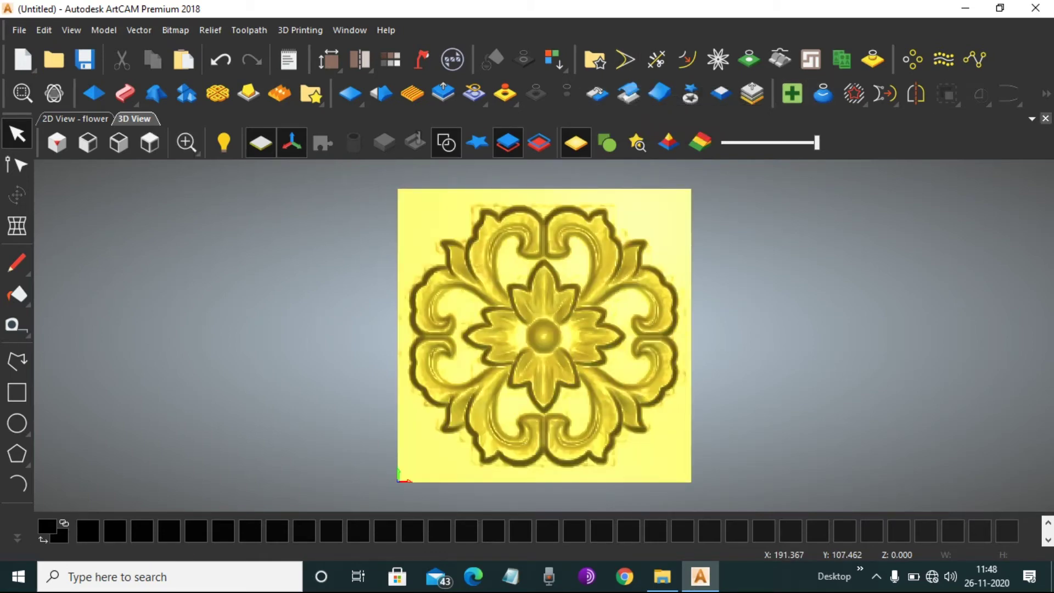
Bring back the project tree and dismiss the unneeded Weave Tool settings.
left_click(1033, 119)
key("Escape")
left_click(220, 59)
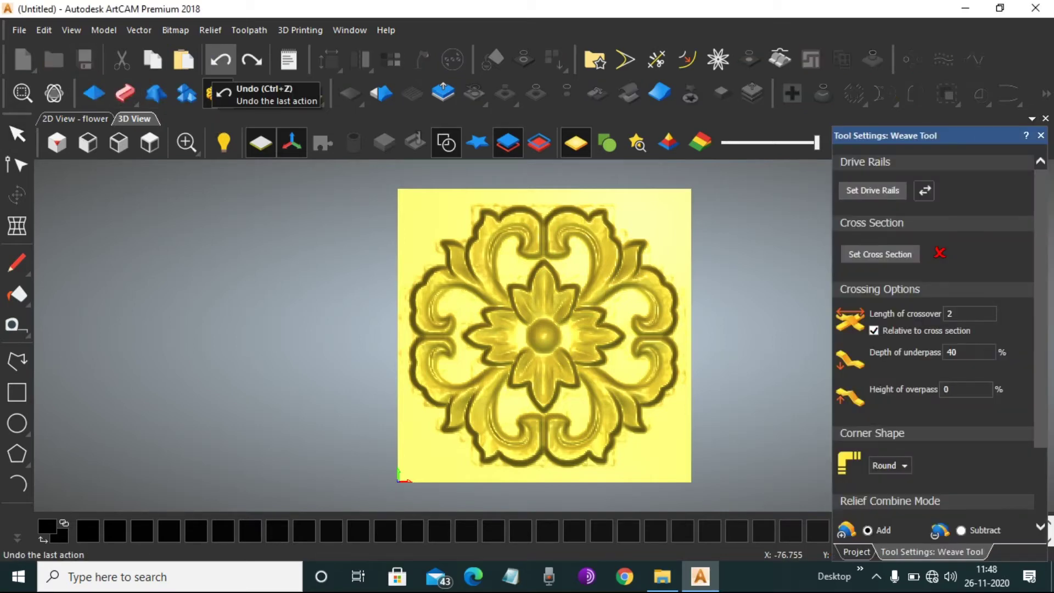
left_click(220, 59)
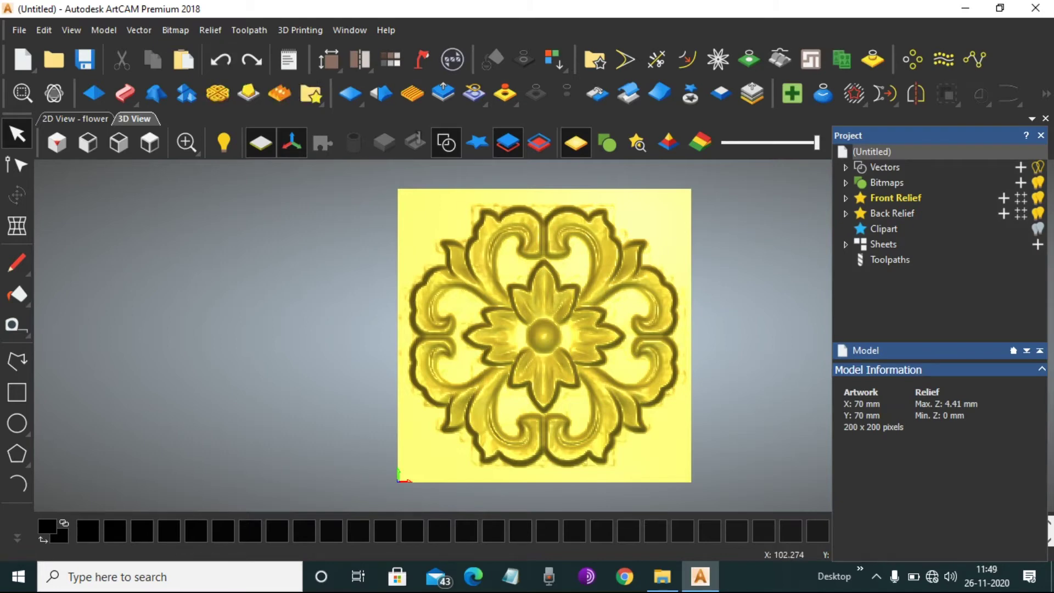
Start a Machine Relief toolpath for the whole relief and choose the Ball Nose 1.5 mm as the finishing tool.
left_click(890, 259)
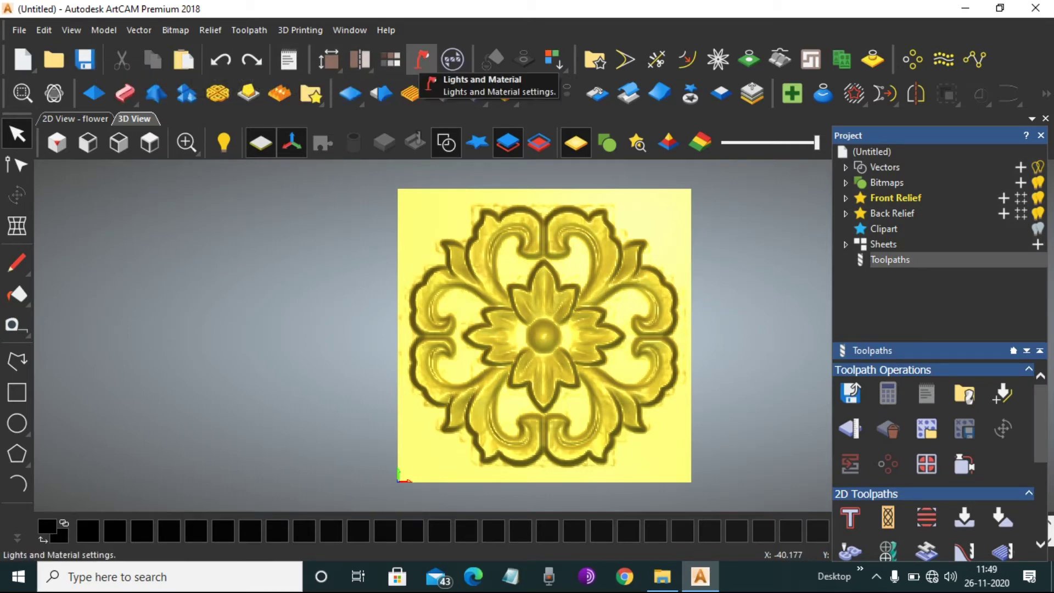
scroll(934, 456, "down", 3)
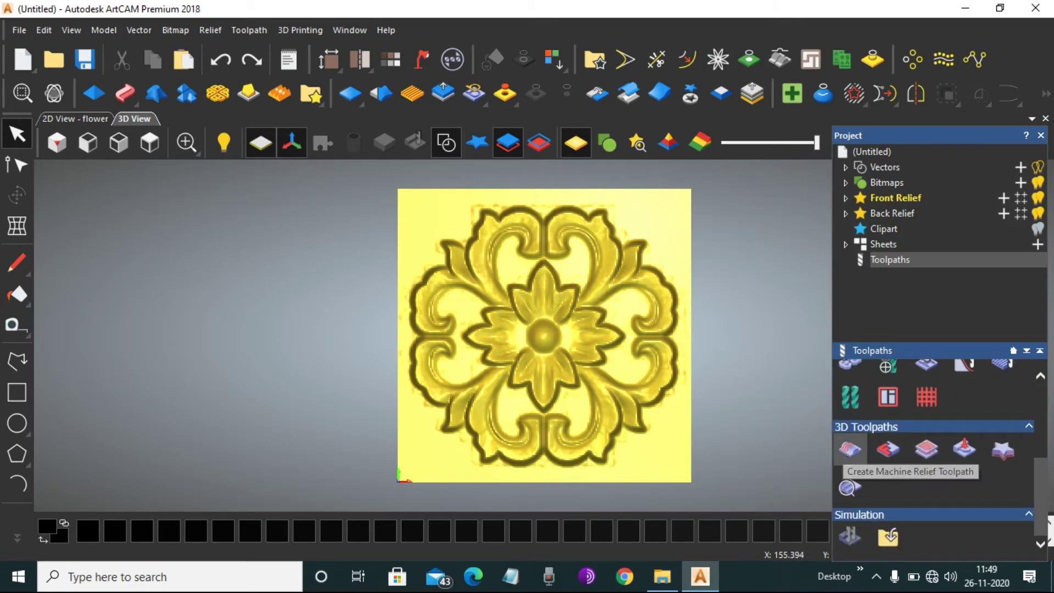
left_click(850, 449)
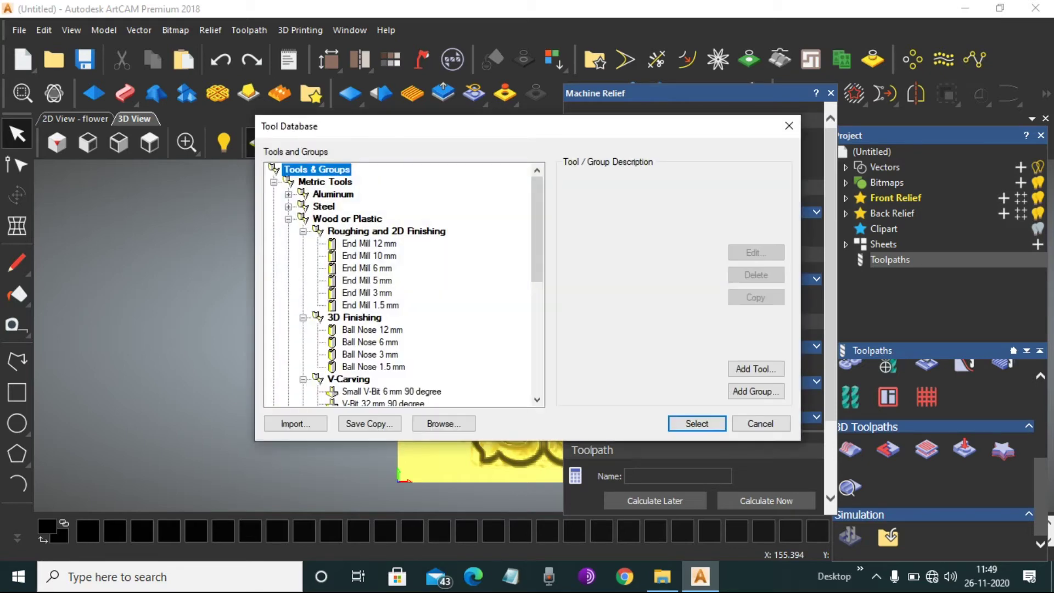
left_click(370, 305)
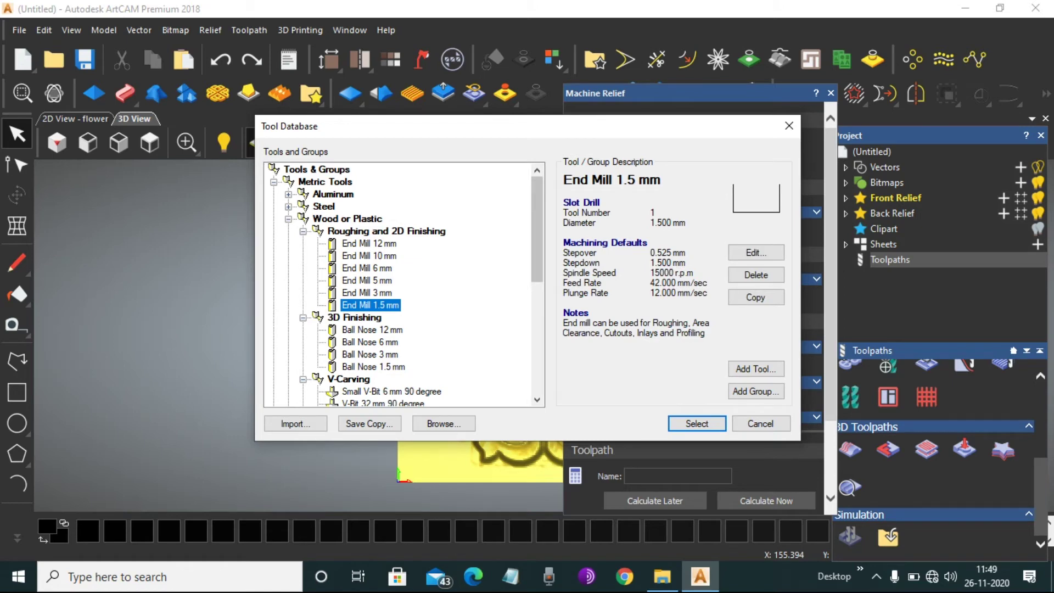
left_click(373, 367)
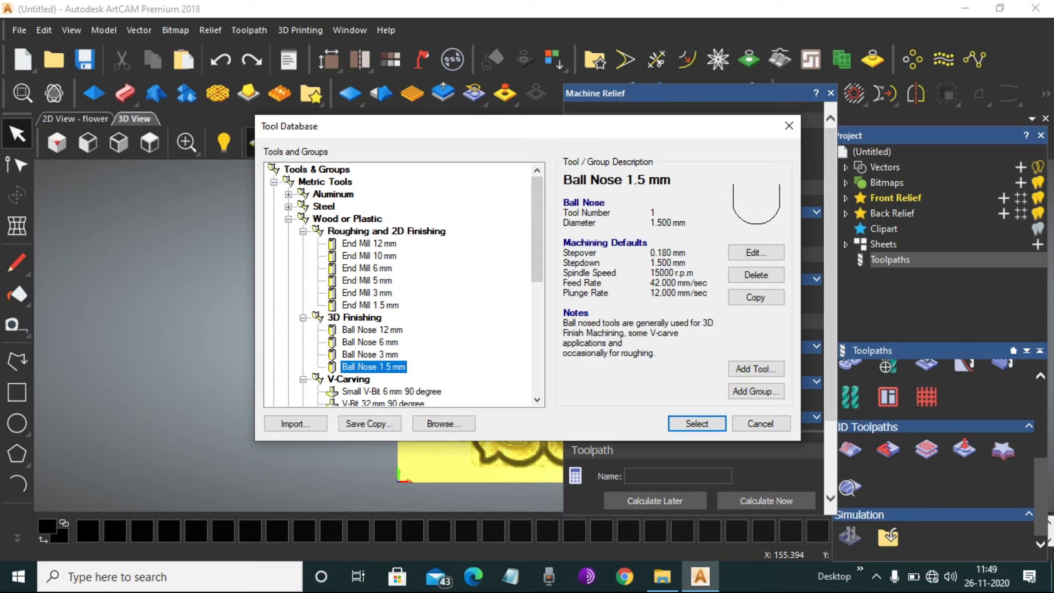
left_click(696, 423)
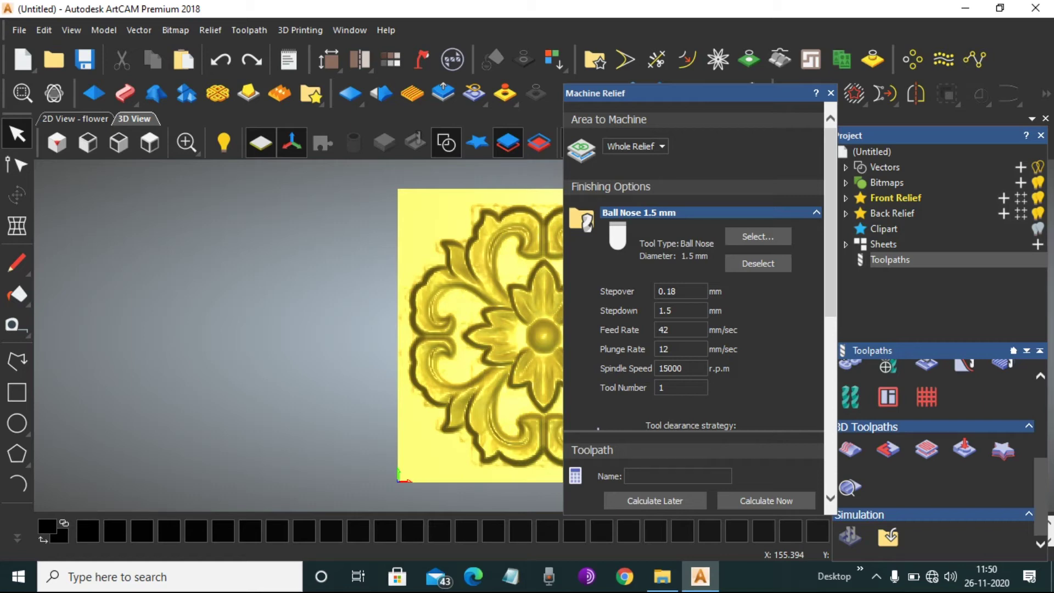
Set the finishing tool's stepover to 0.1 mm, stepdown to 1 mm, feed rate to 40 mm/sec and plunge rate to 10 mm/sec.
left_click(676, 310)
type("1")
key("Tab")
type("40")
left_click(673, 291)
key("BackSpace")
left_click(669, 349)
double_click(664, 350)
type("10")
Define the material with a thickness of 4.41 mm and no offsets, and calculate the Machine Relief toolpath.
scroll(695, 275, "down", 2)
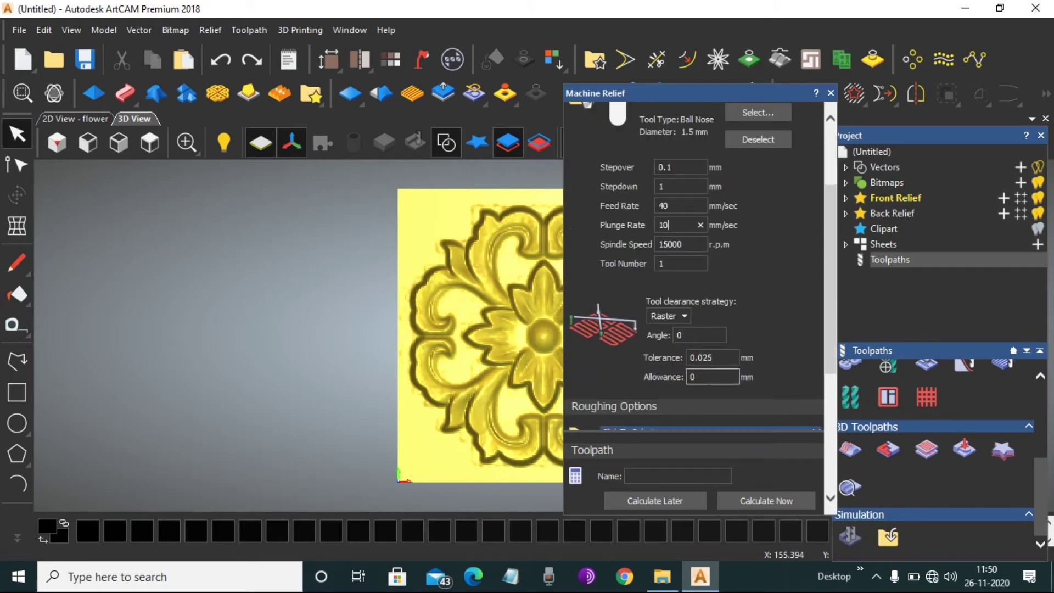
scroll(694, 296, "down", 3)
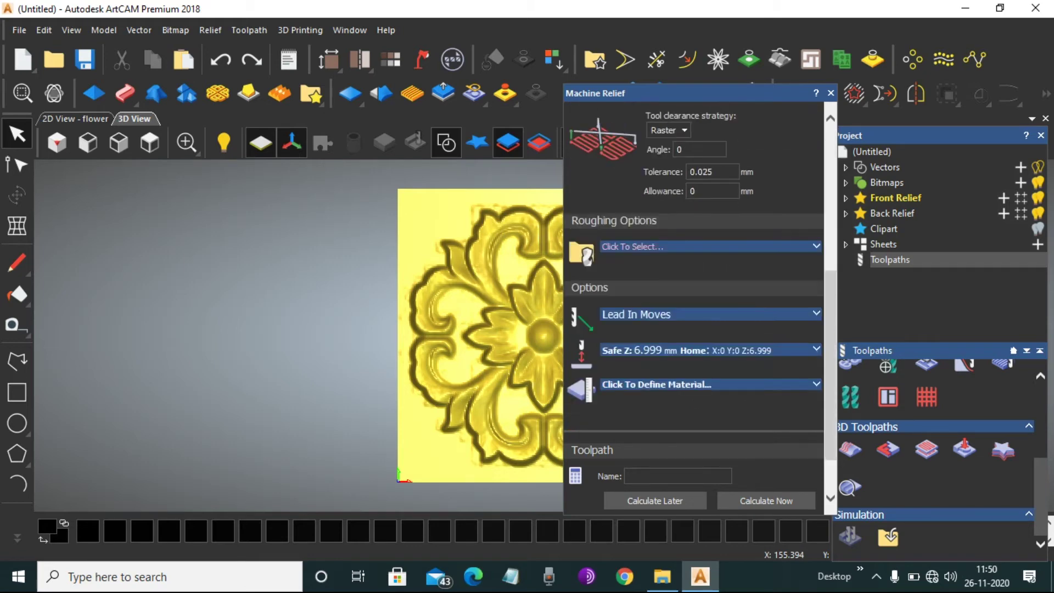
left_click(657, 385)
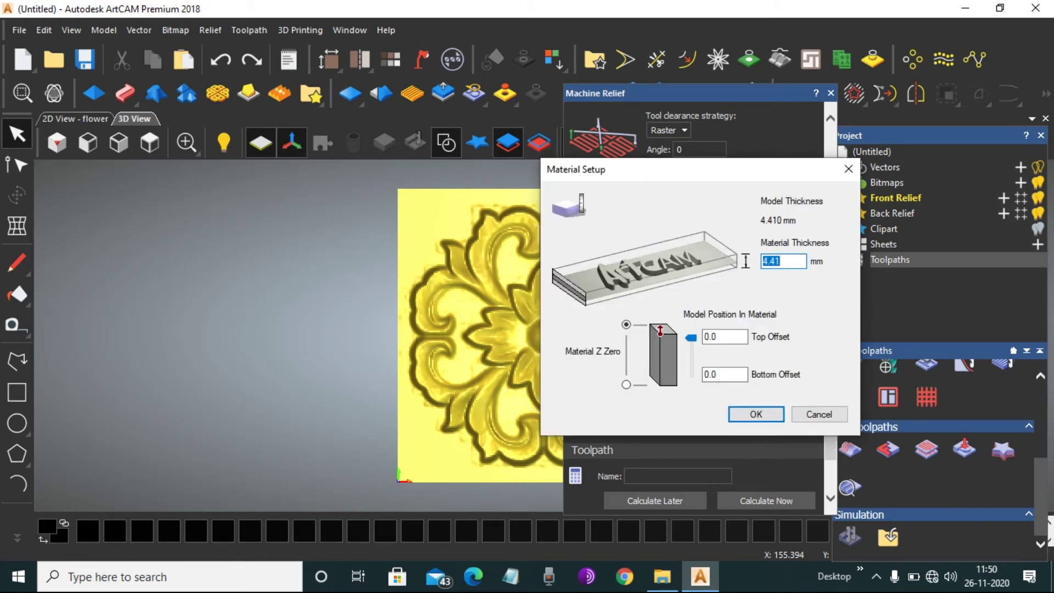
left_click(756, 414)
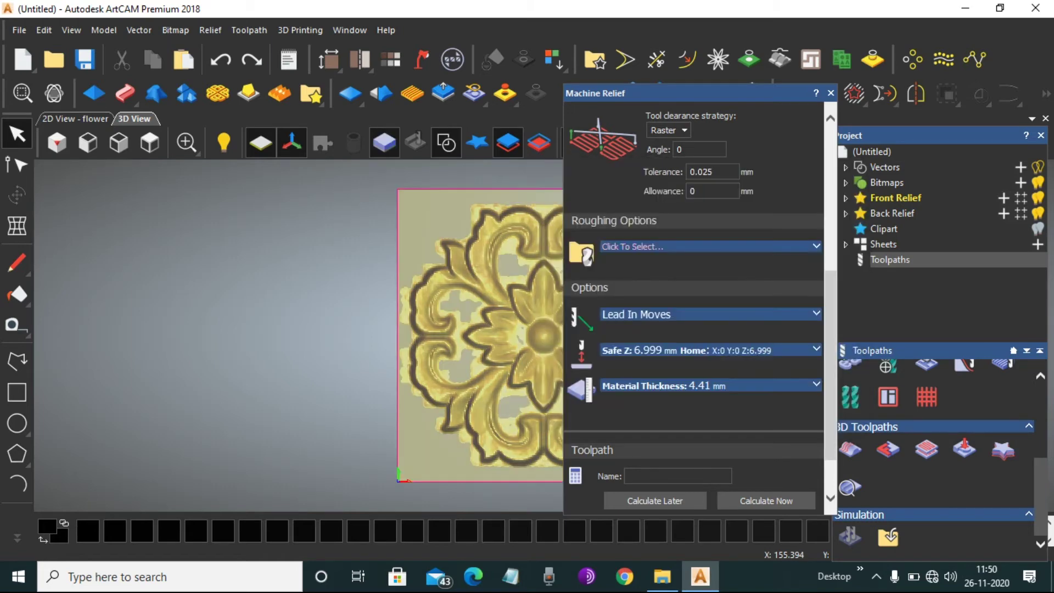
left_click(766, 501)
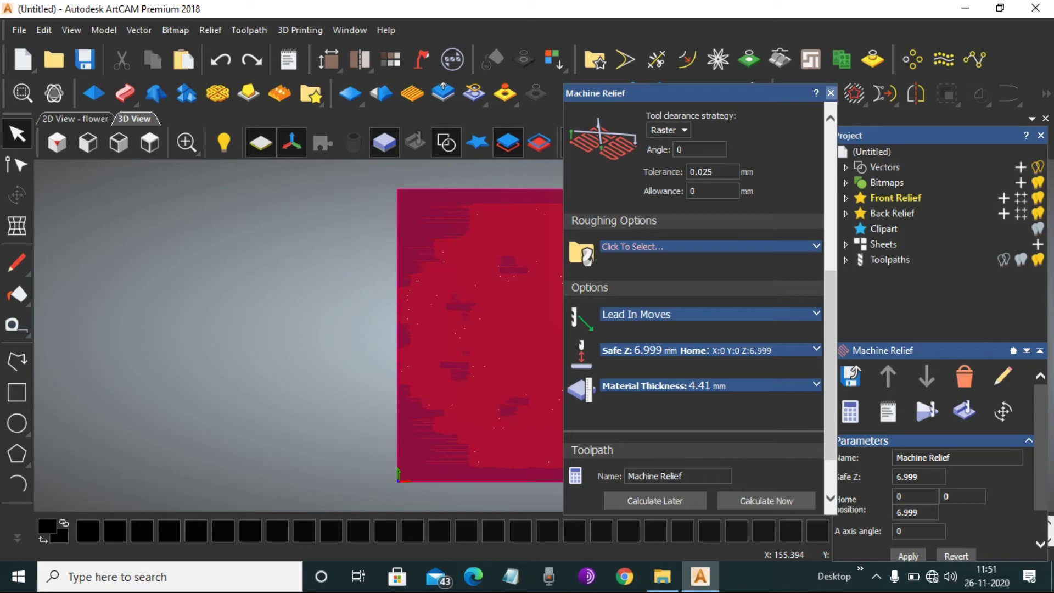
left_click(831, 92)
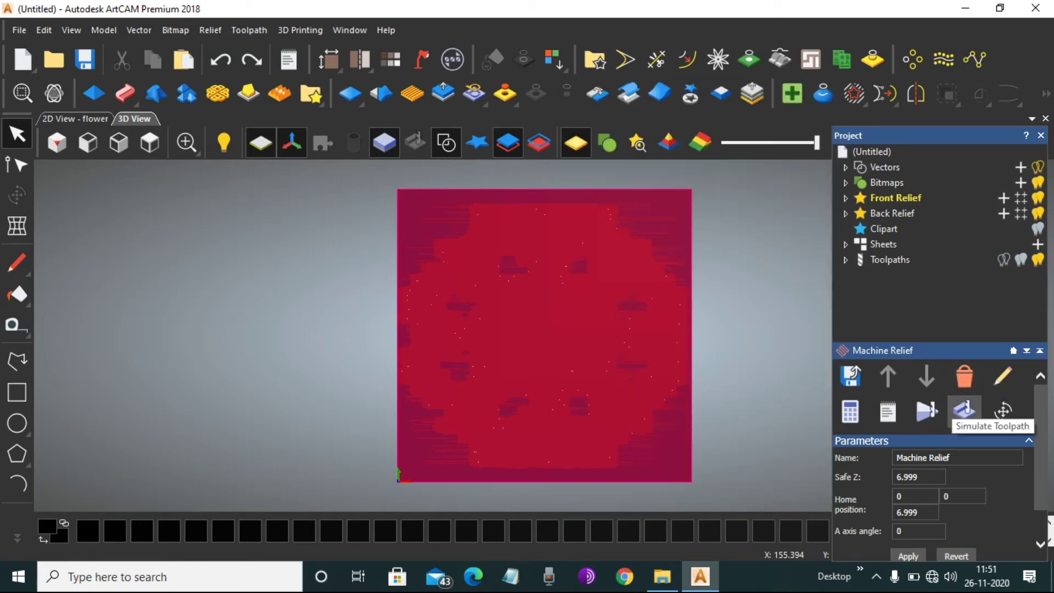
Simulate the Machine Relief toolpath with the default settings, run it through to the end, and close the simulation controls.
left_click(964, 409)
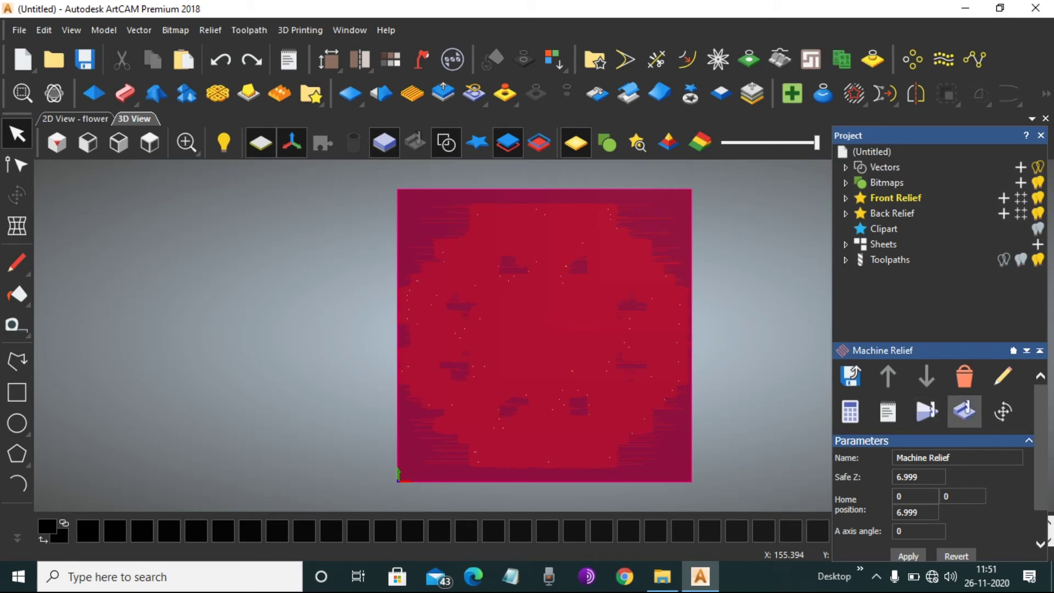
left_click(950, 482)
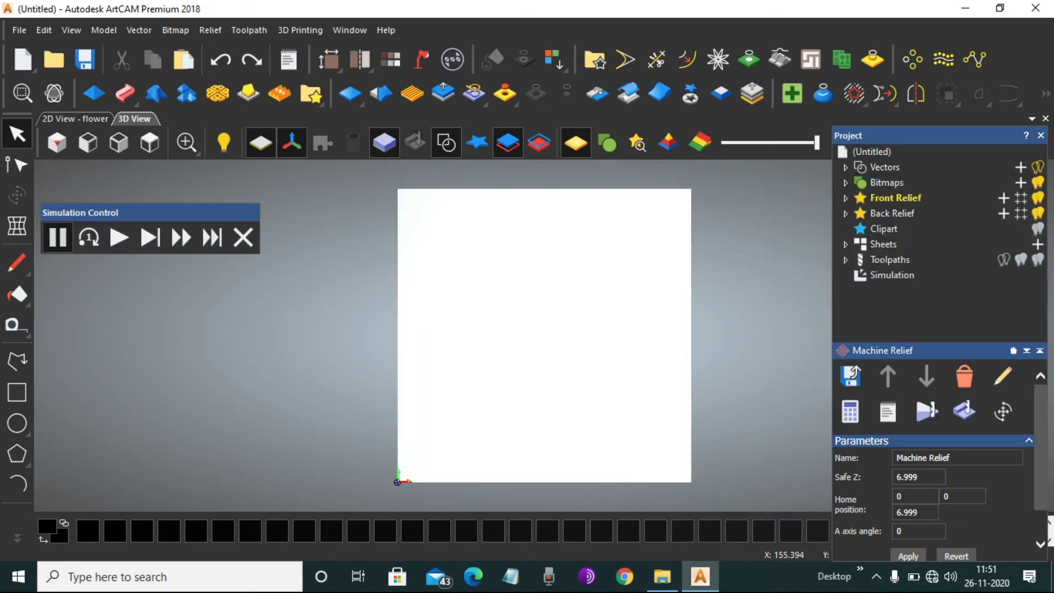
left_click(119, 237)
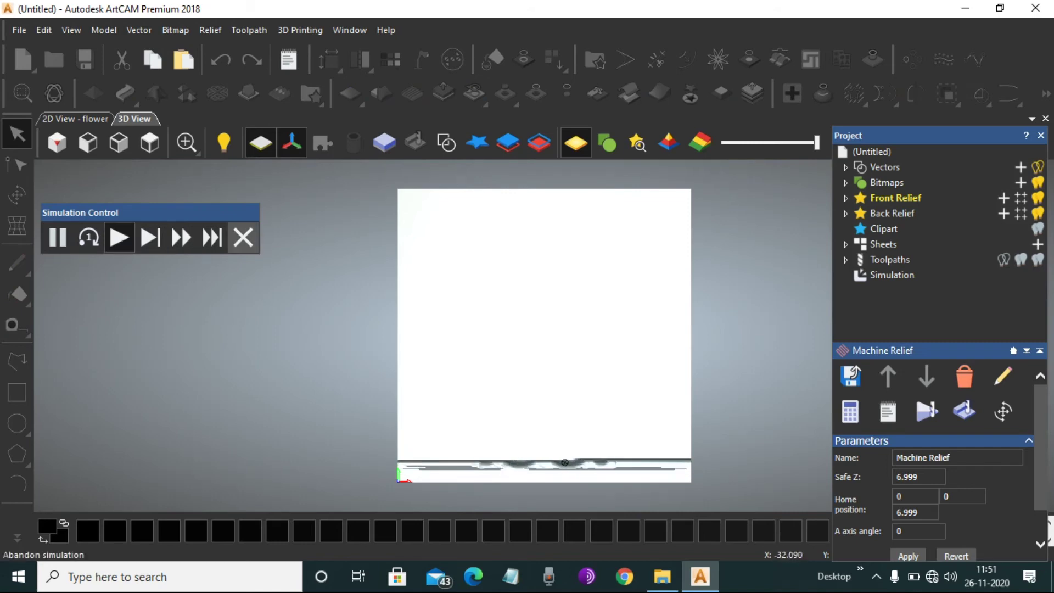
left_click(212, 237)
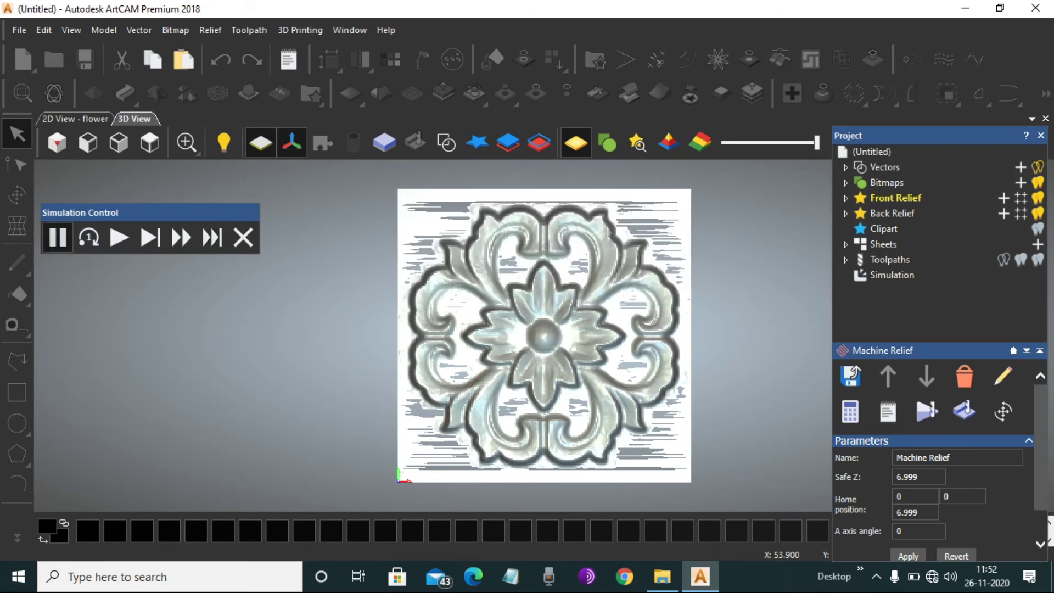
left_click(243, 237)
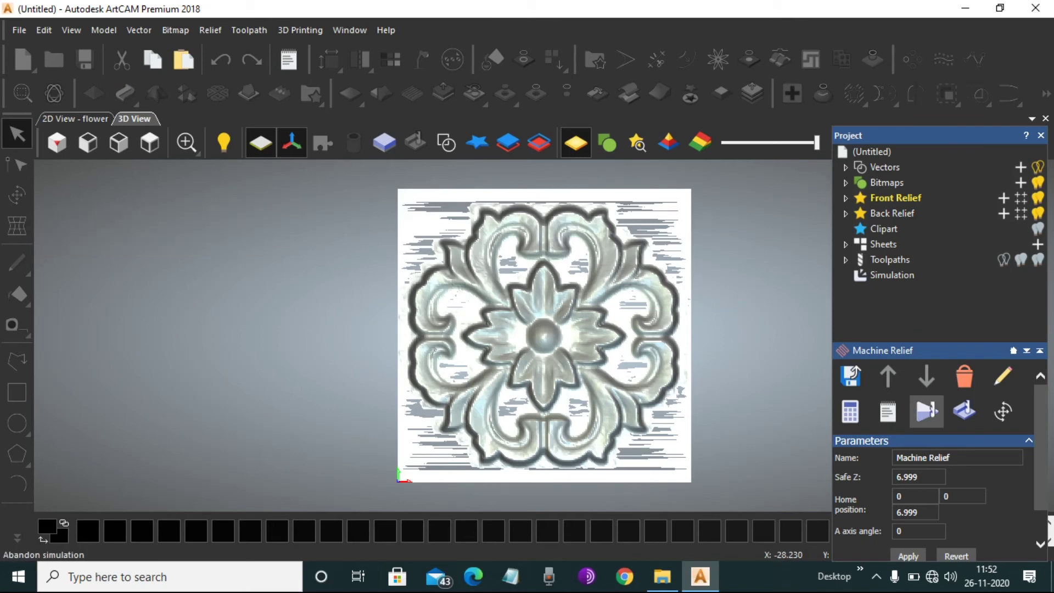
Save the Machine Relief toolpath as flower1 in D:\CNC using the Bravo (mm) (*.tap) machine file format.
right_click(890, 260)
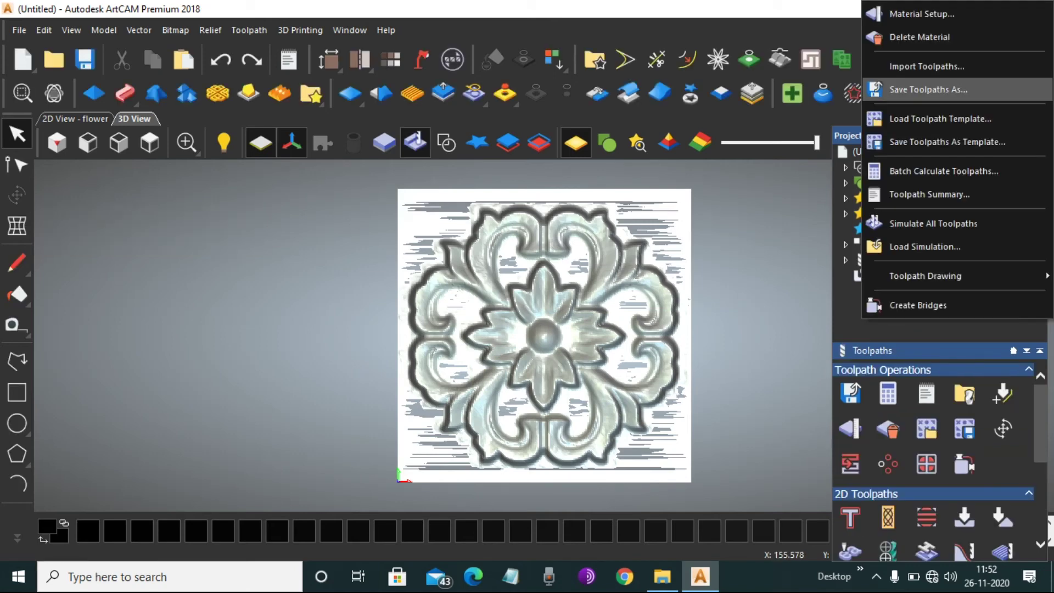
left_click(901, 90)
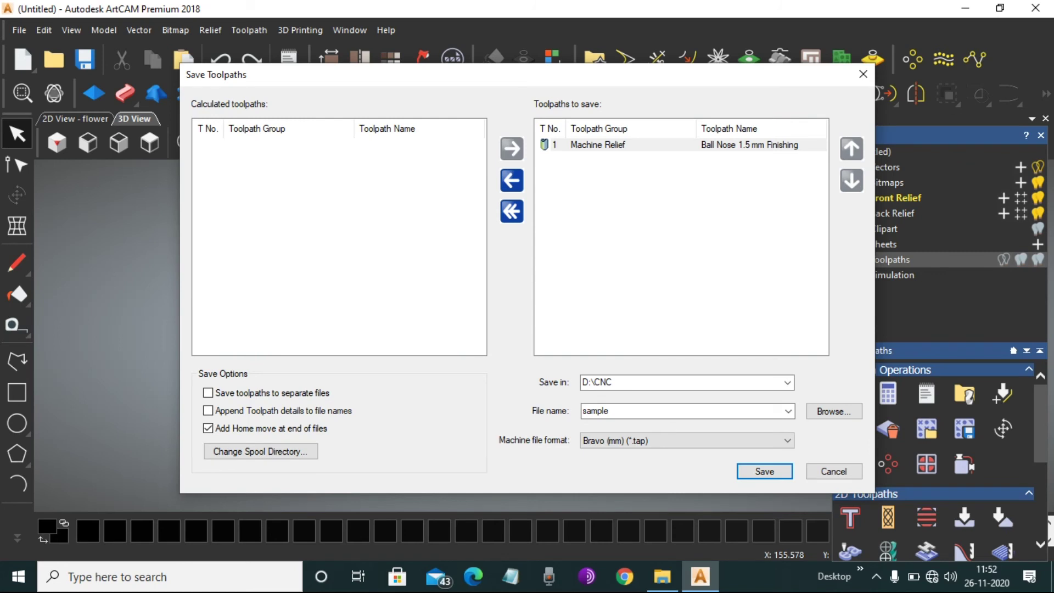
double_click(596, 411)
type("flower")
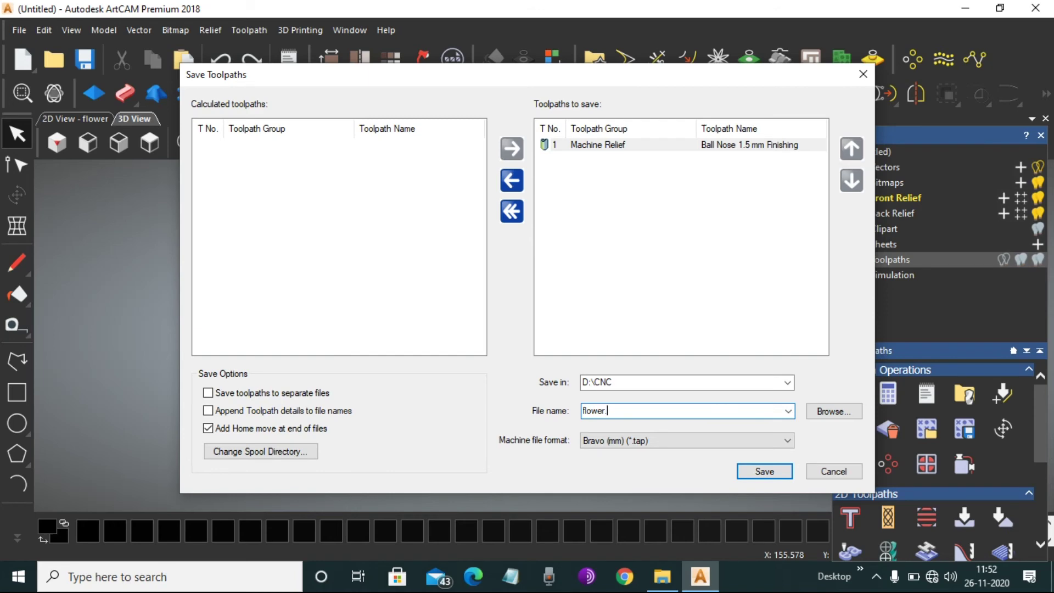
type("1")
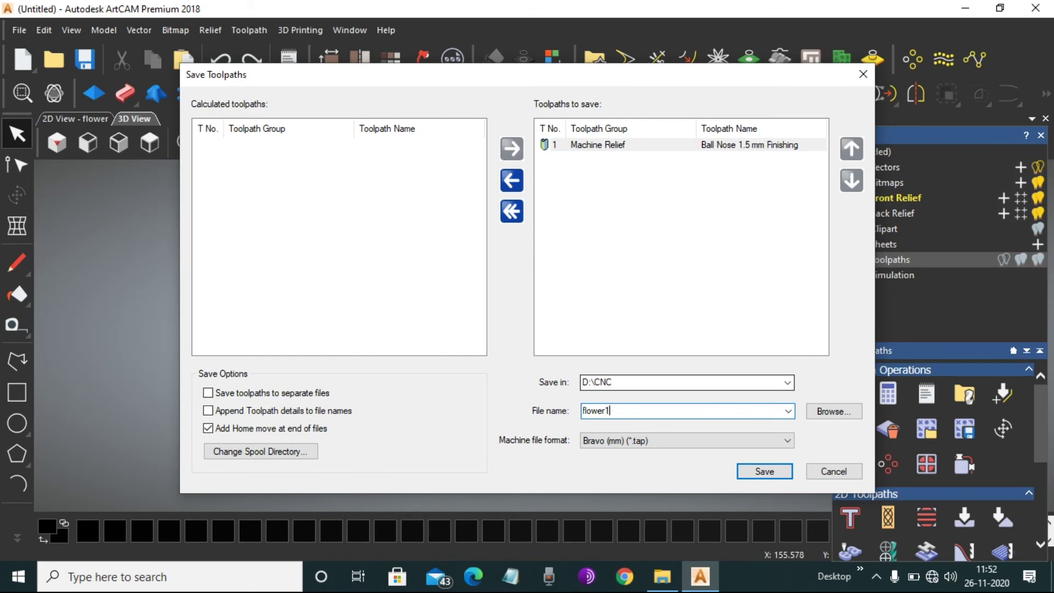
left_click(687, 441)
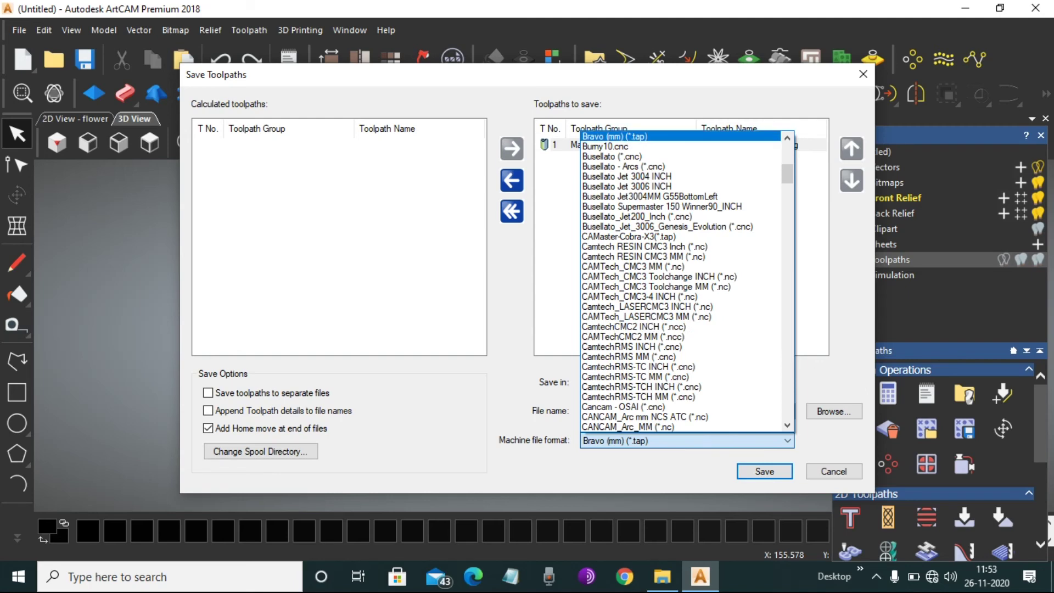
left_click(632, 136)
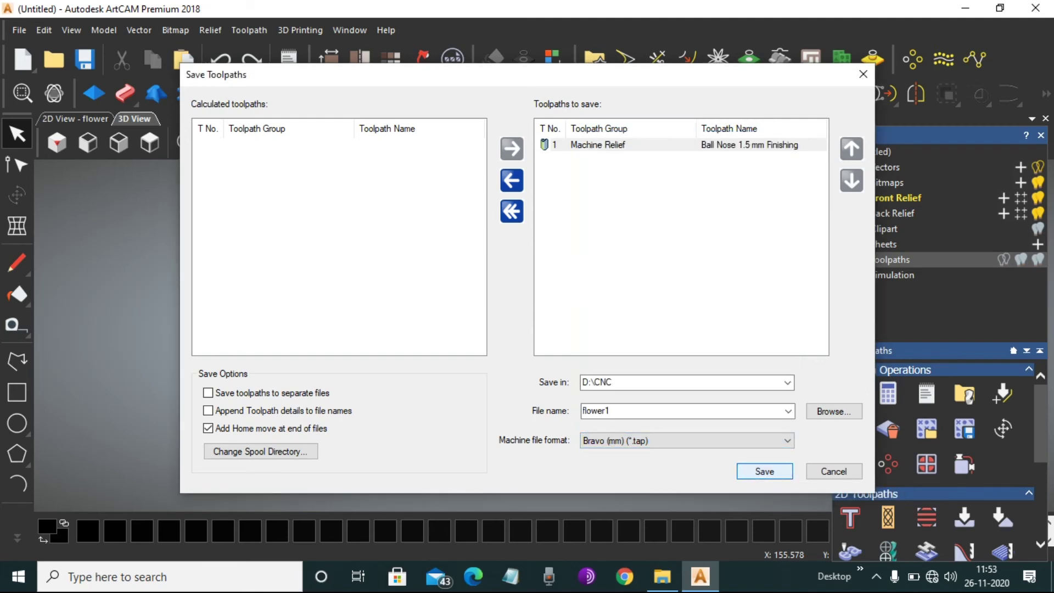
Switch to File Explorer, examine the G-code of flower1 from the CNC folder in Notepad, close it and refresh the folder.
left_click(663, 576)
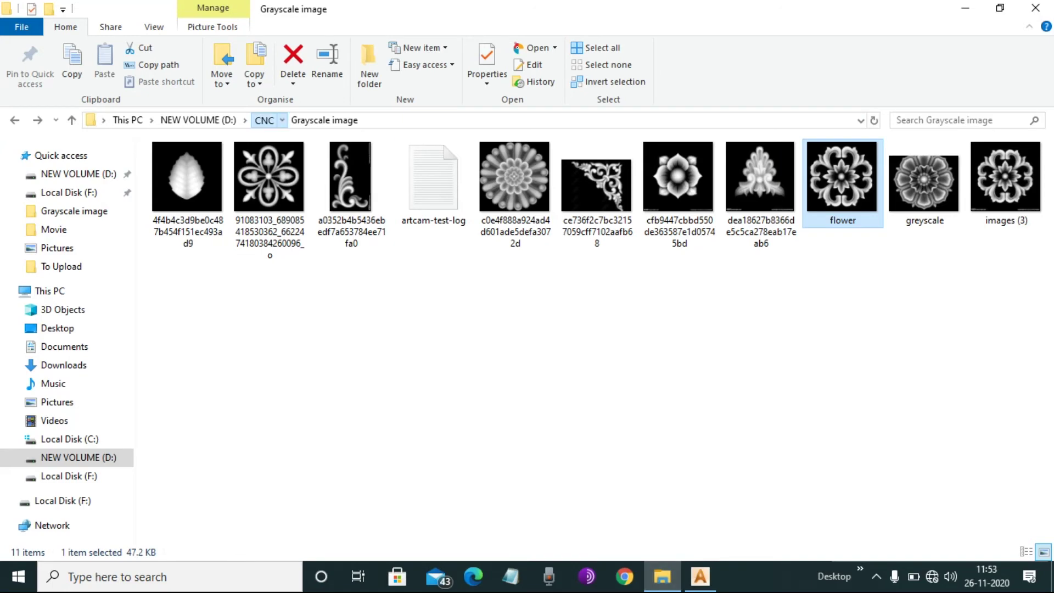
left_click(264, 119)
left_click(495, 179)
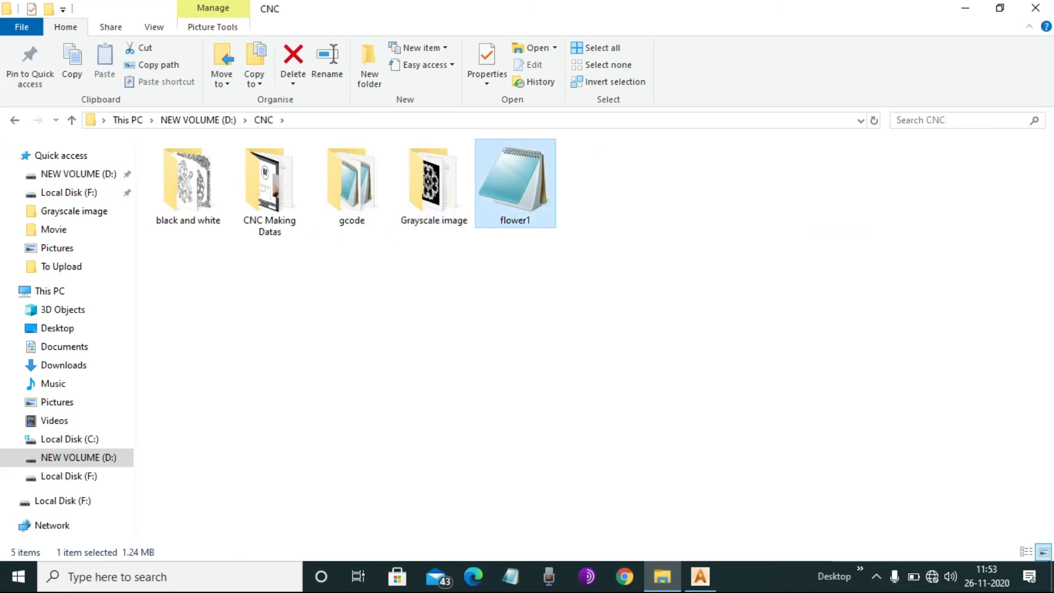
double_click(515, 183)
scroll(384, 203, "down", 17)
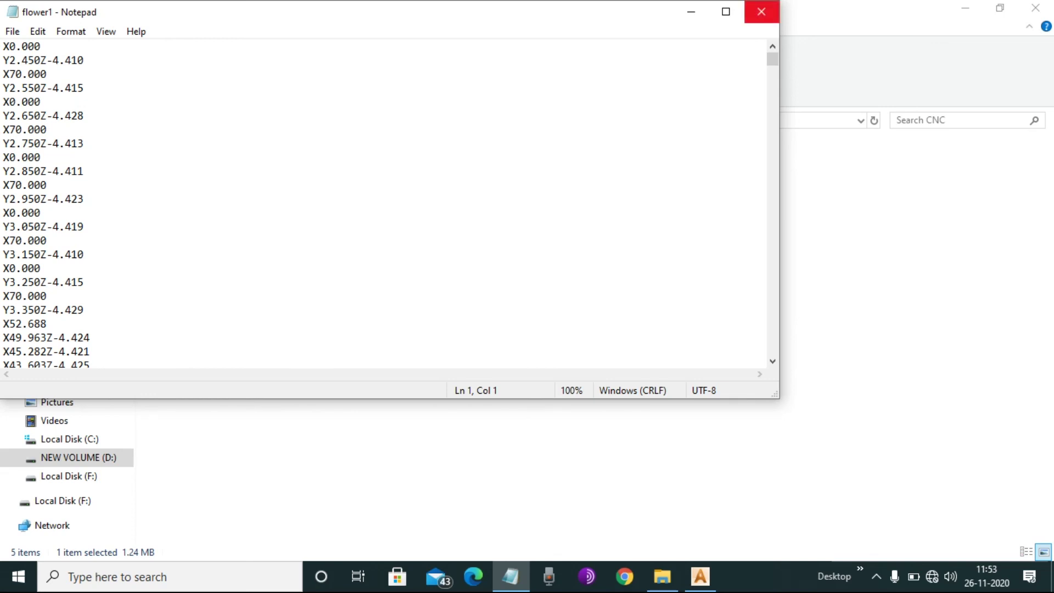
left_click(761, 11)
right_click(773, 133)
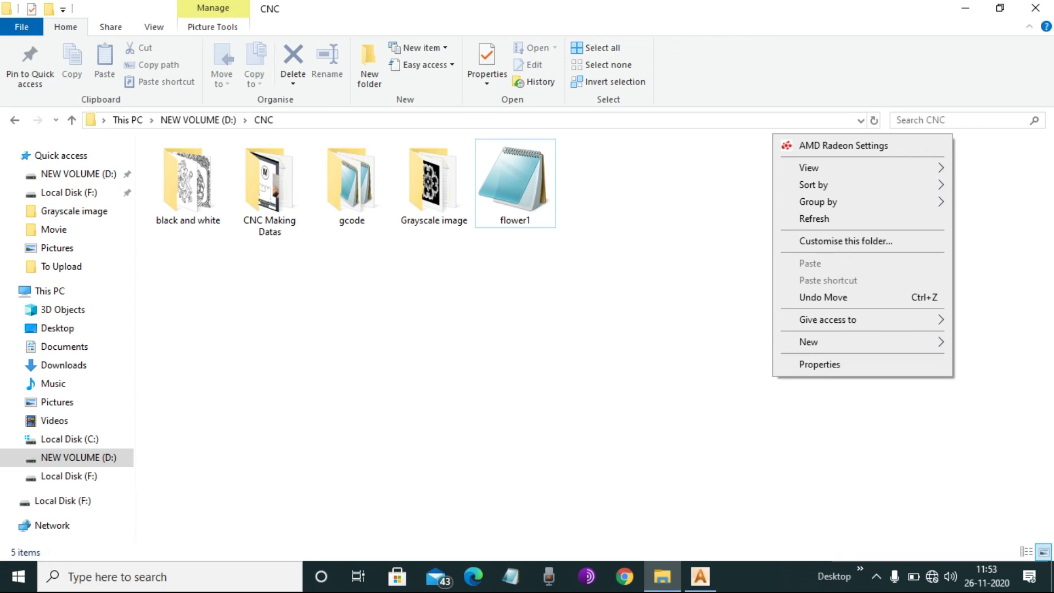
left_click(814, 219)
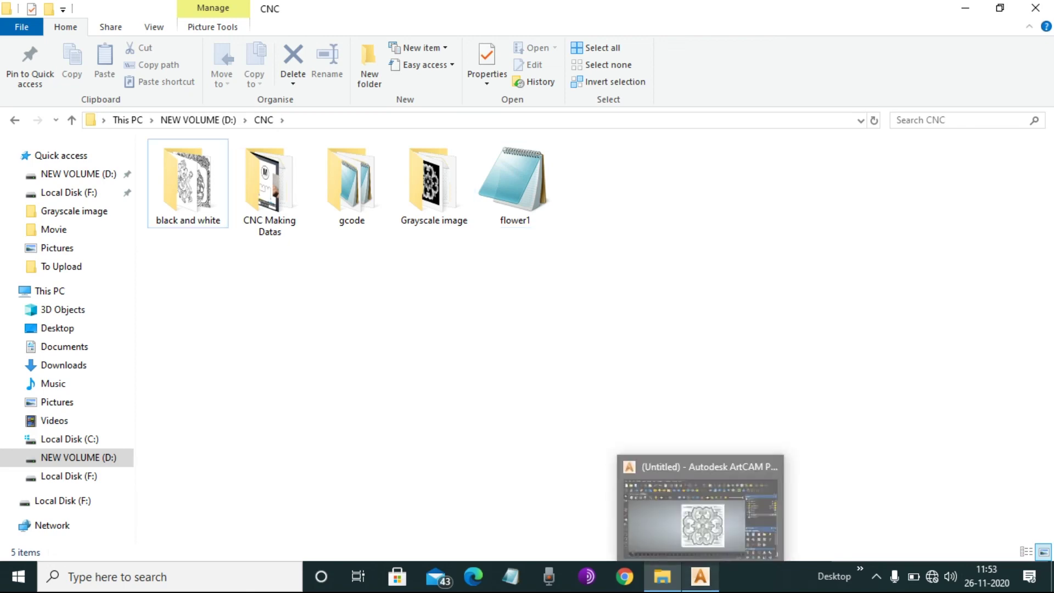
Switch back to ArtCAM, dismiss the toolpath saving dialog and exit the program.
left_click(700, 576)
left_click(833, 471)
left_click(1036, 9)
left_click(532, 320)
key("Return")
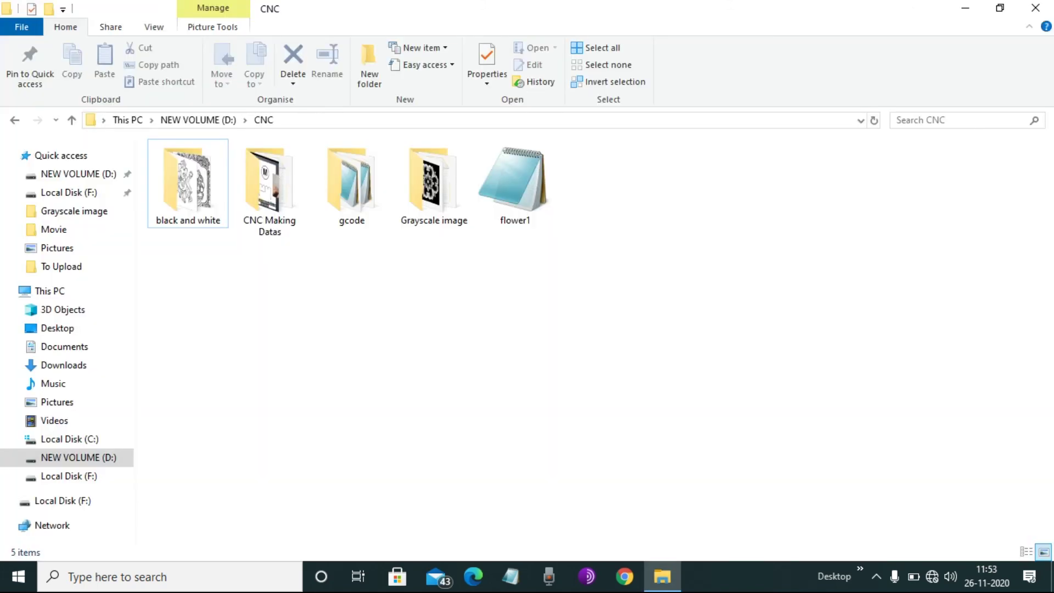
right_click(573, 352)
left_click(613, 191)
left_click(860, 569)
left_click(860, 568)
left_click(877, 577)
left_click(876, 576)
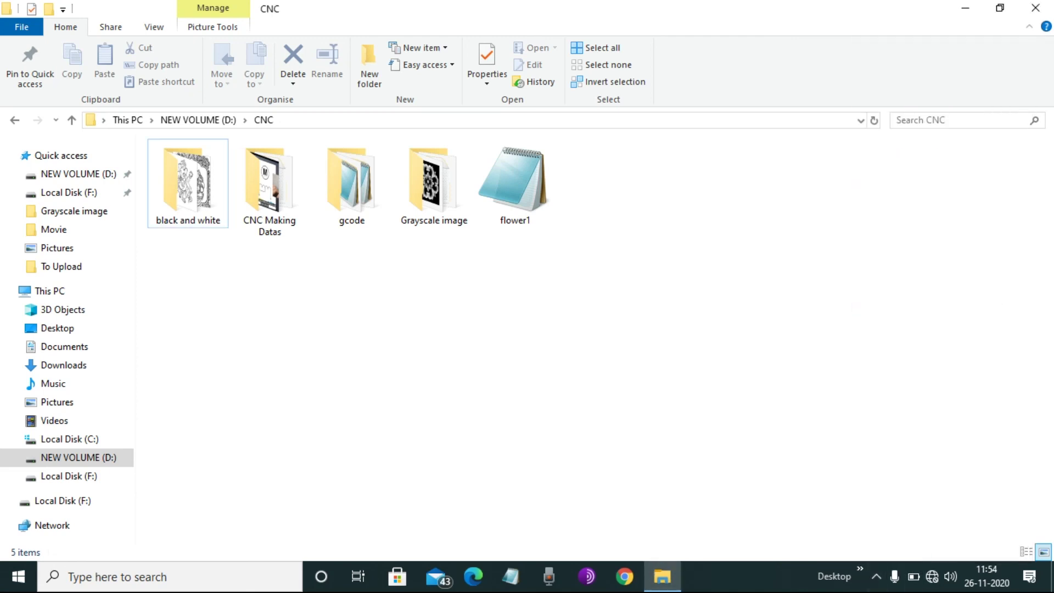